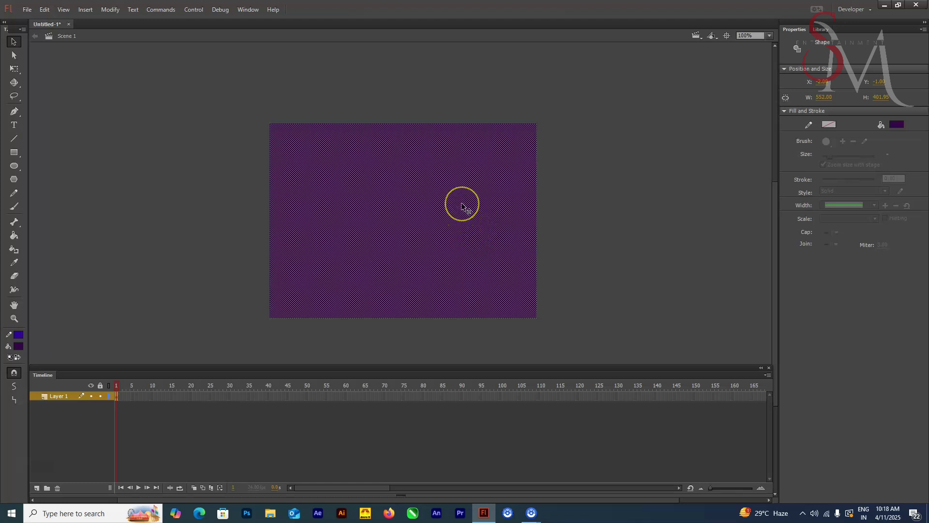
# Step: Apply a linear gradient to the rectangle covering the stage and make its start stop blue-violet
pyautogui.hotkey('ctrl', 'shift', 'F9')
pyautogui.moveTo(38, 2); pyautogui.dragTo(630, 100)
pyautogui.click(661, 118)
pyautogui.click(659, 151)
pyautogui.moveTo(641, 180); pyautogui.dragTo(623, 198)
pyautogui.moveTo(657, 159); pyautogui.dragTo(657, 192)
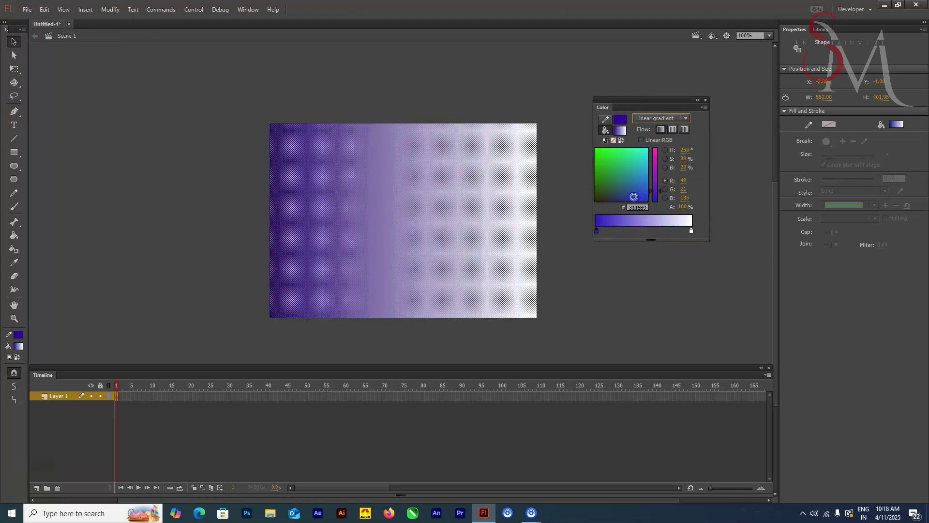
# Step: Set the gradient's end stop to violet #3E1C95, slightly lighter than the start stop
pyautogui.click(691, 231)
pyautogui.click(691, 231)
pyautogui.click(280, 232)
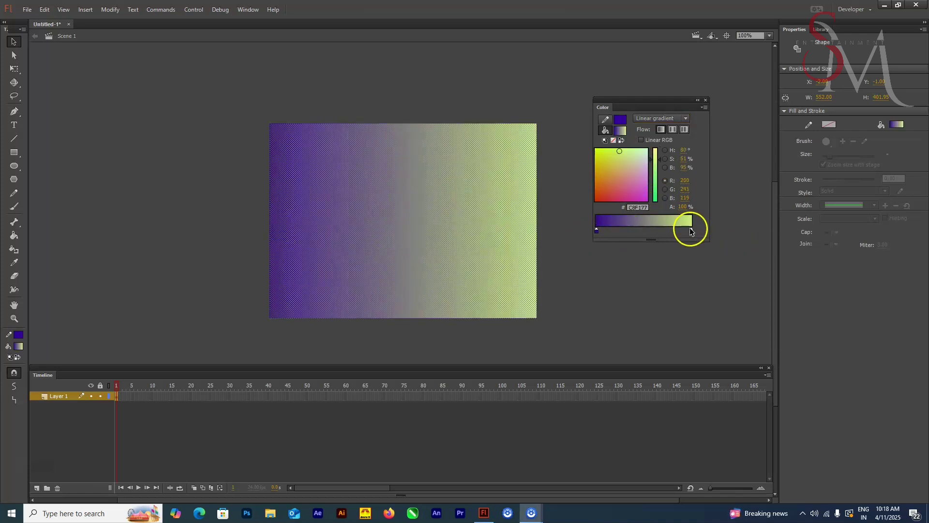
pyautogui.click(691, 229)
pyautogui.click(305, 205)
pyautogui.moveTo(620, 201); pyautogui.dragTo(632, 200)
pyautogui.click(691, 231)
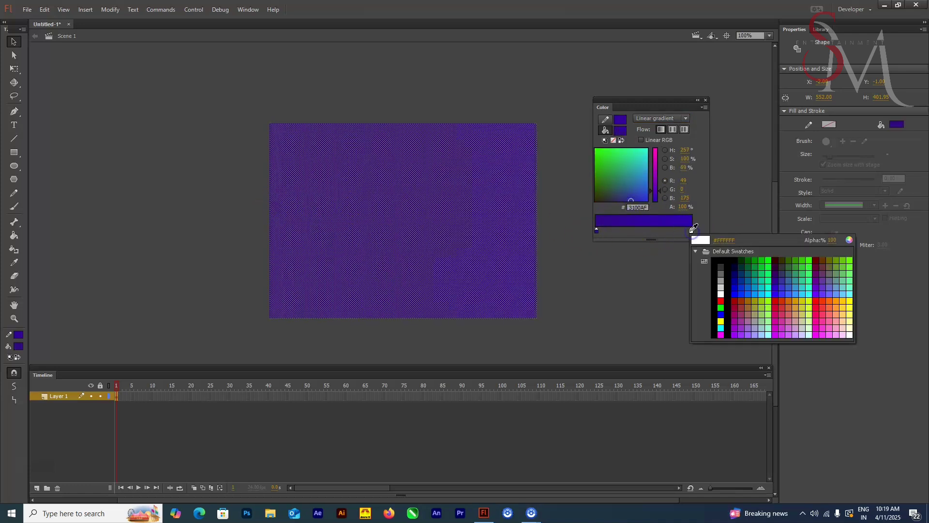
pyautogui.click(850, 241)
pyautogui.click(705, 193)
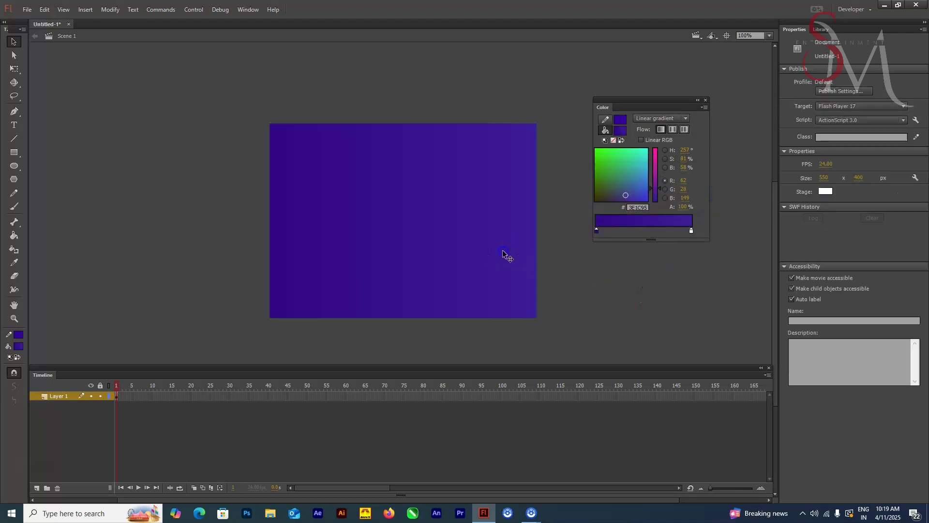
# Step: Rotate the gradient to run vertically and shorten the rectangle to a 152 px high floor strip along the stage's lower edge
pyautogui.click(6, 69)
pyautogui.click(49, 80)
pyautogui.moveTo(536, 125); pyautogui.dragTo(340, 138)
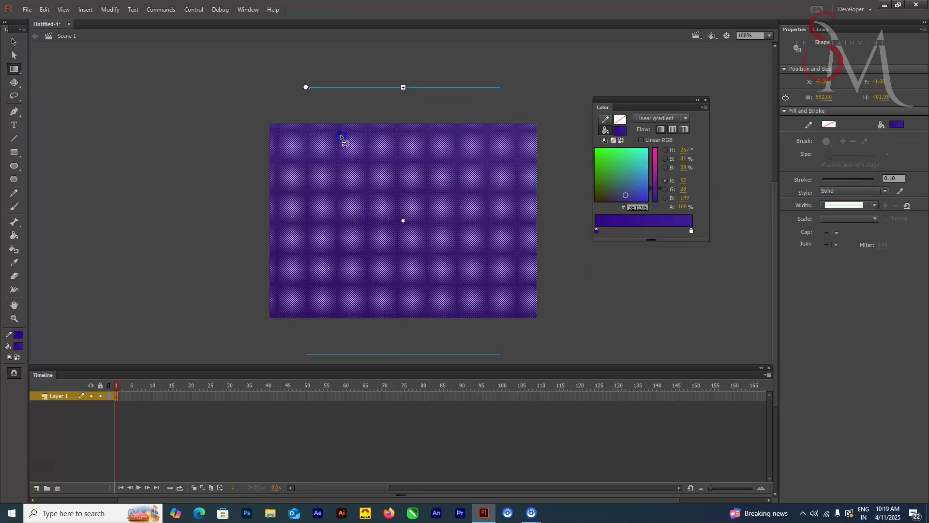
pyautogui.moveTo(403, 87); pyautogui.dragTo(403, 245)
pyautogui.press('q')
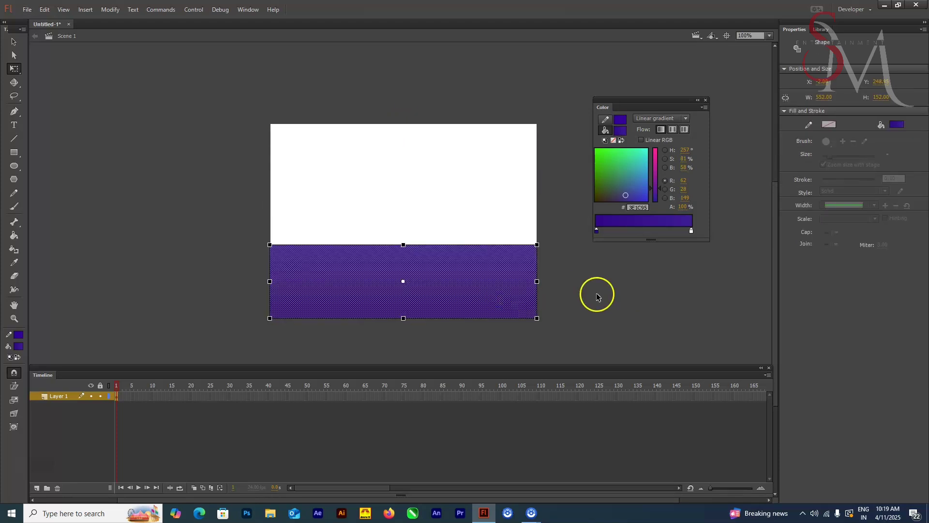
# Step: Darken the start stop of the floor strip's gradient to deep violet #1C034F
pyautogui.click(596, 231)
pyautogui.click(761, 239)
pyautogui.click(611, 291)
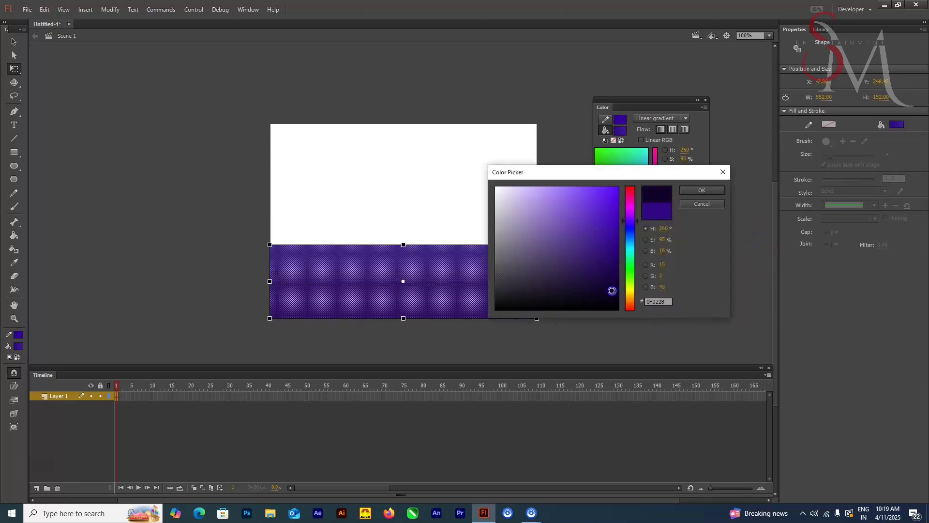
pyautogui.click(702, 190)
pyautogui.moveTo(589, 230); pyautogui.dragTo(692, 232)
pyautogui.click(597, 231)
pyautogui.moveTo(638, 231); pyautogui.dragTo(593, 234)
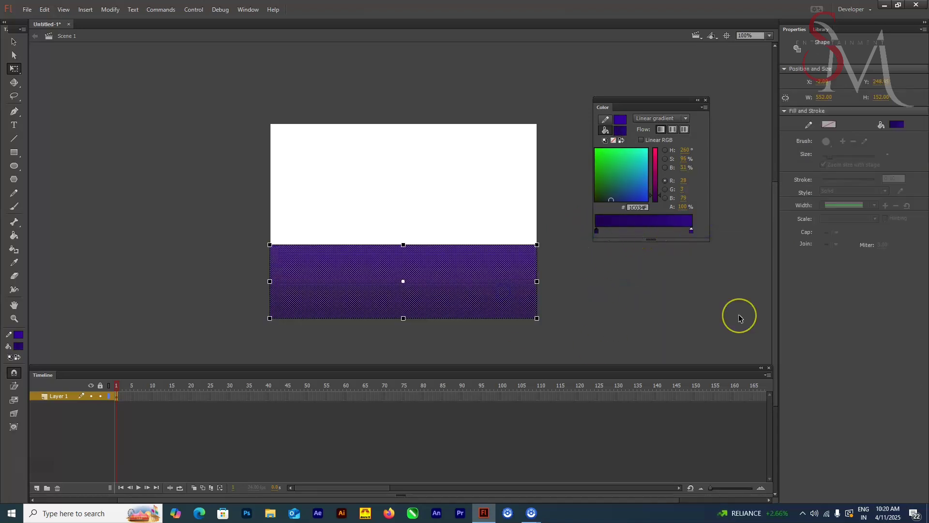
# Step: Duplicate the floor strip and flip the copy upward into a wall about 269 px high covering the upper stage
pyautogui.hotkey('ctrl', '=')
pyautogui.hotkey('ctrl', '-')
pyautogui.hotkey('ctrl', 'f')
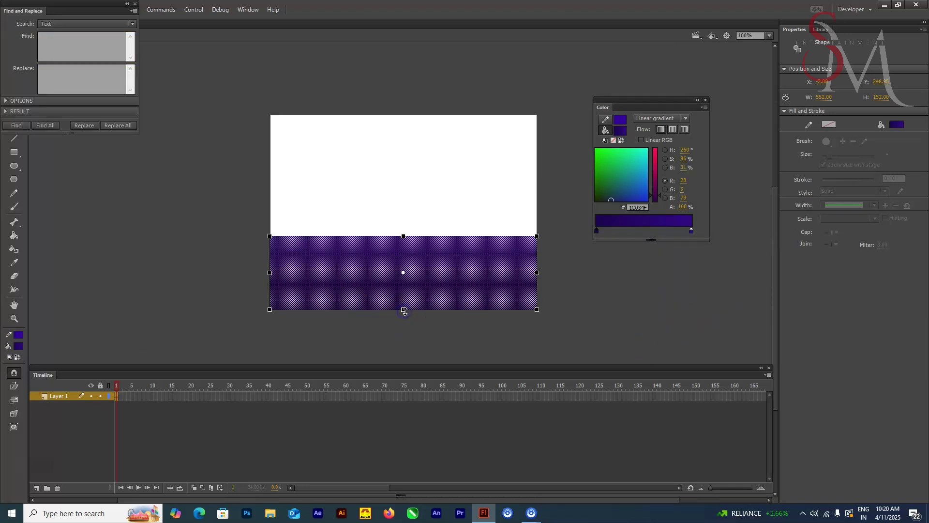
pyautogui.moveTo(403, 235); pyautogui.dragTo(410, 238)
pyautogui.moveTo(403, 309); pyautogui.dragTo(403, 110)
pyautogui.click(138, 5)
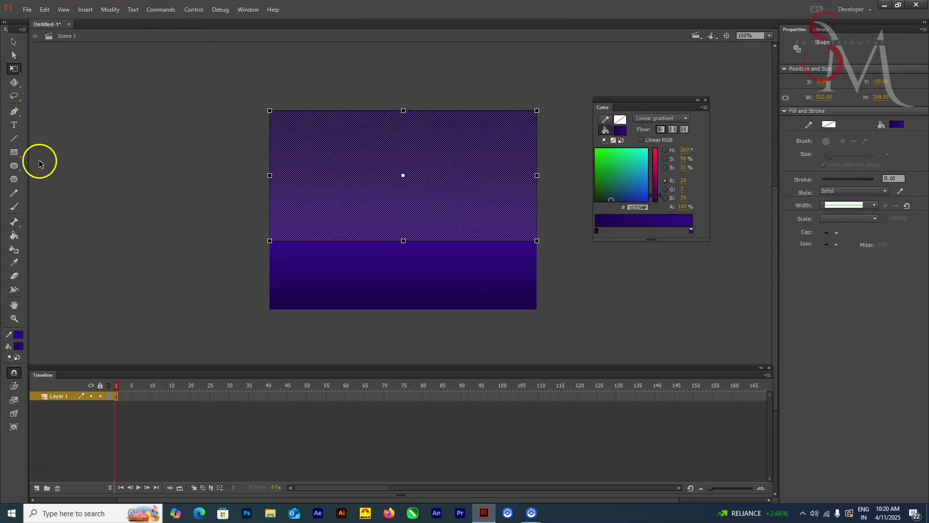
# Step: Reverse the wall's gradient so it runs from bright violet at the top to dark at the floor line
pyautogui.moveTo(14, 69); pyautogui.dragTo(44, 79)
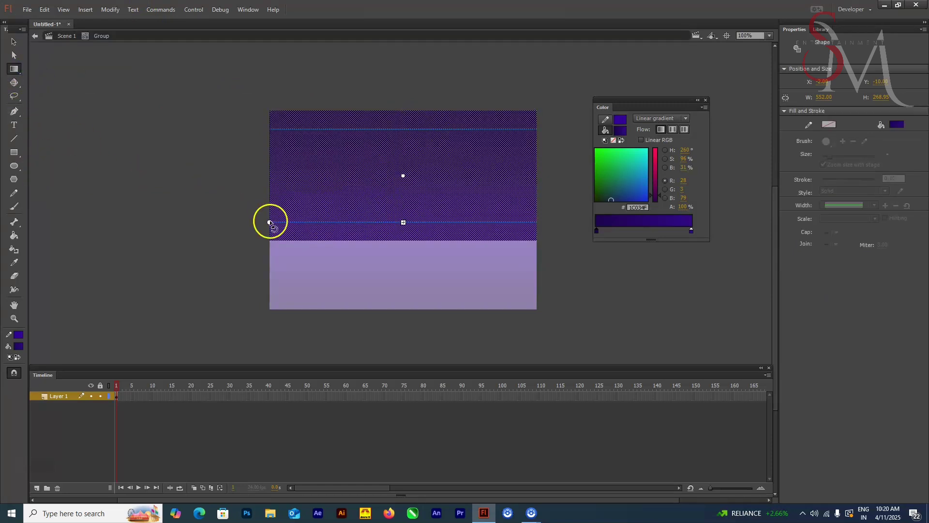
pyautogui.moveTo(269, 222); pyautogui.dragTo(537, 152)
pyautogui.press('v')
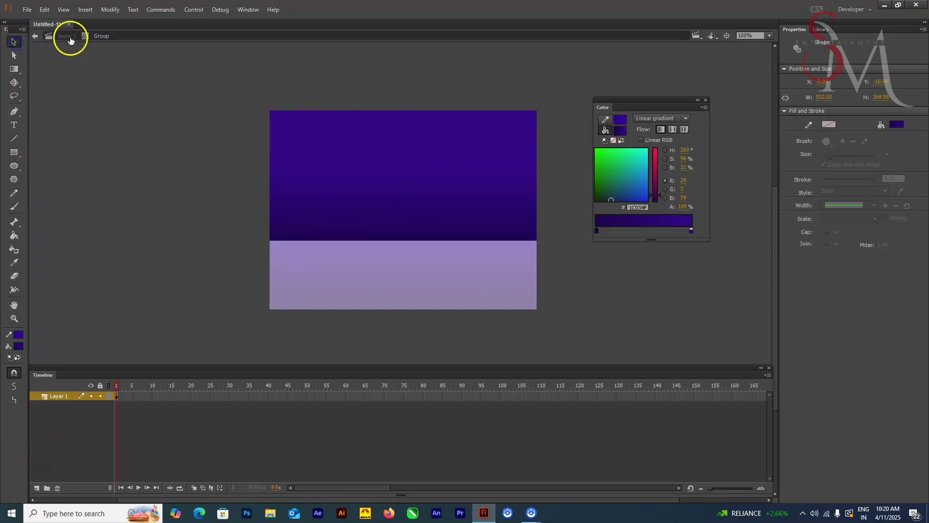
pyautogui.click(70, 40)
# Step: Change the floor strip's fill to a radial gradient
pyautogui.click(484, 281)
pyautogui.click(662, 120)
pyautogui.click(658, 165)
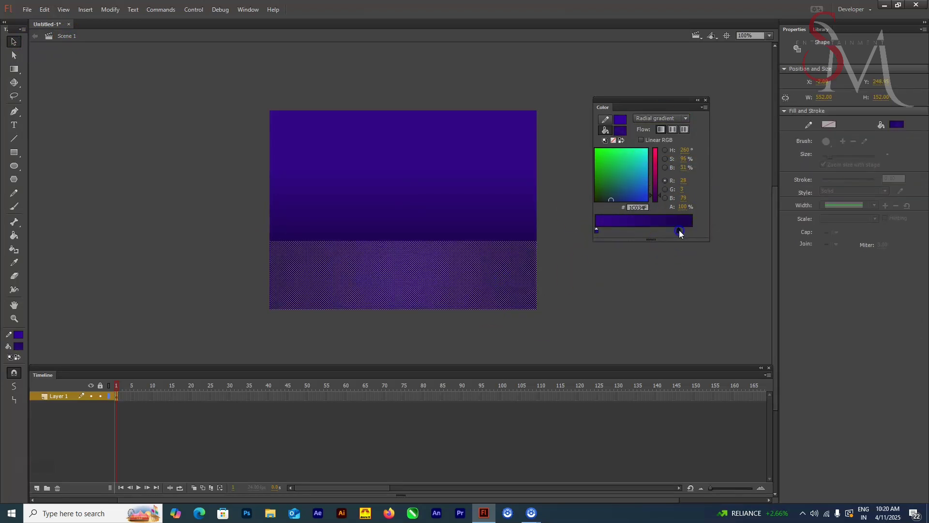
# Step: Tighten the vertical gradient on the wall and place its centre slightly lower
pyautogui.doubleClick(428, 213)
pyautogui.press('f')
pyautogui.click(415, 218)
pyautogui.moveTo(536, 112); pyautogui.dragTo(461, 305)
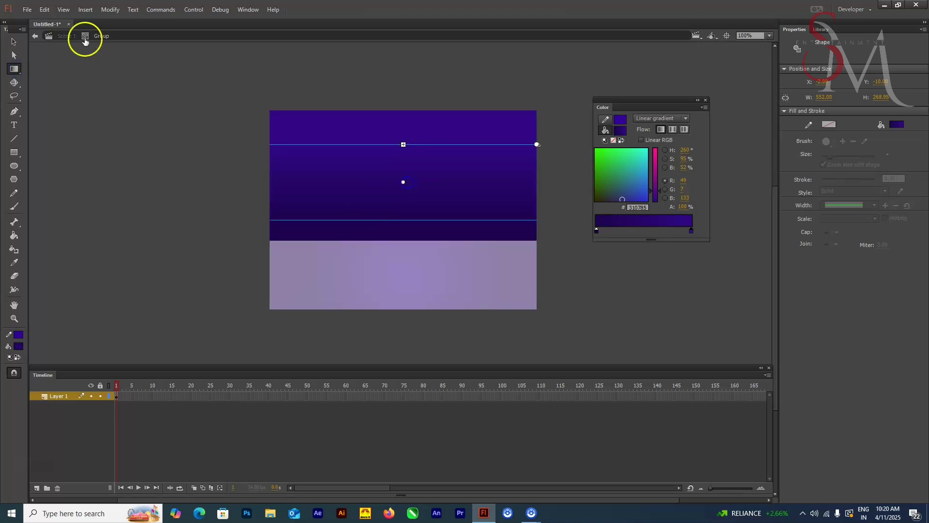
pyautogui.click(68, 36)
# Step: Spread the wall's gradient over more of its height and darken its start stop to #0F002E
pyautogui.doubleClick(427, 216)
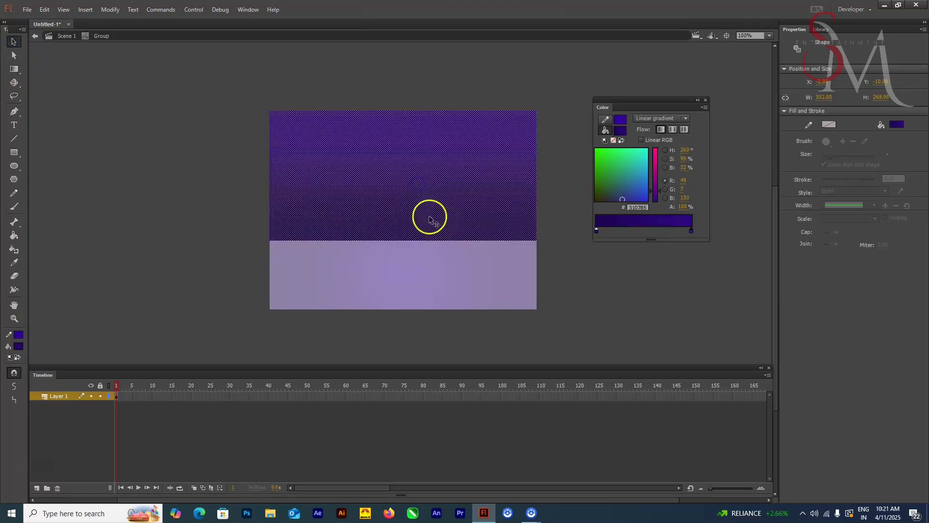
pyautogui.click(409, 164)
pyautogui.doubleClick(599, 234)
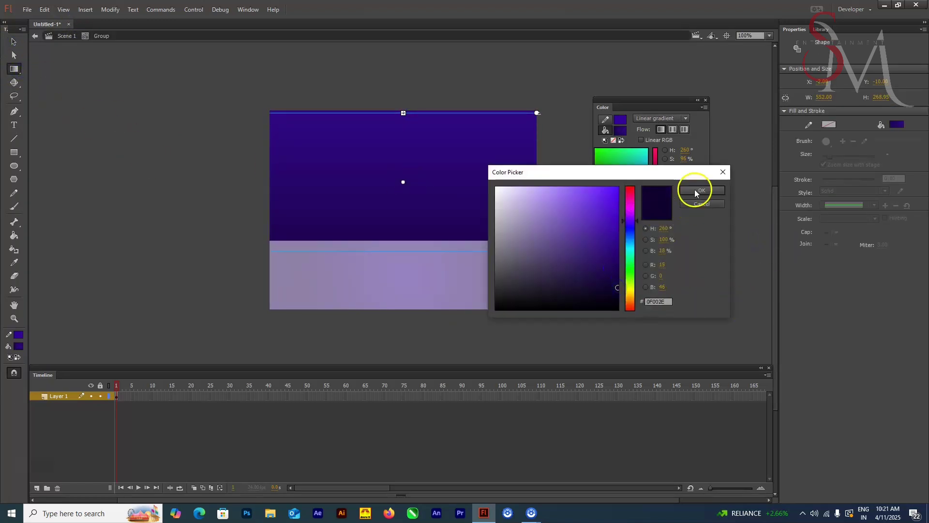
pyautogui.click(695, 189)
pyautogui.click(68, 35)
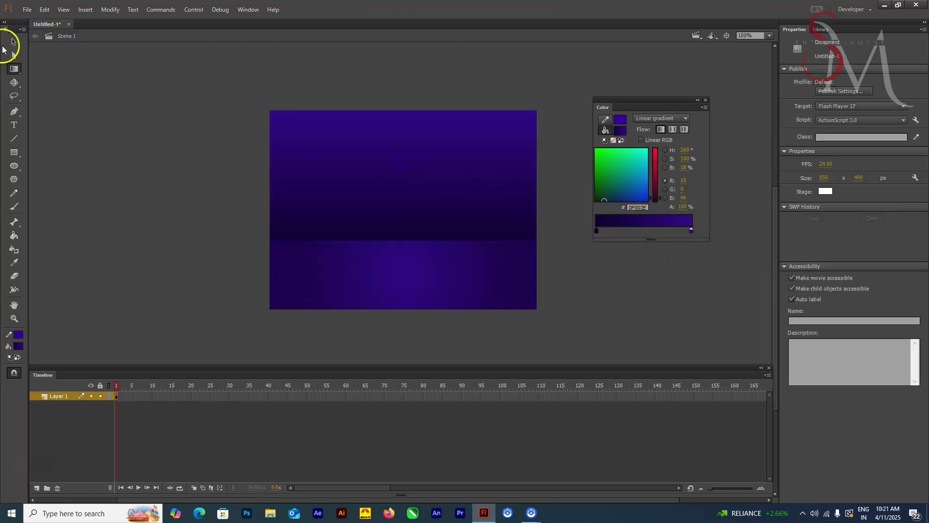
# Step: Shift the centre of the wall's gradient down toward the floor line
pyautogui.click(14, 41)
pyautogui.hotkey('ctrl', 'z')
pyautogui.moveTo(402, 175); pyautogui.dragTo(404, 195)
pyautogui.doubleClick(629, 295)
pyautogui.hotkey('ctrl', '=')
# Step: Extend Layer 1 to frame 45 and add a new layer above it
pyautogui.click(35, 489)
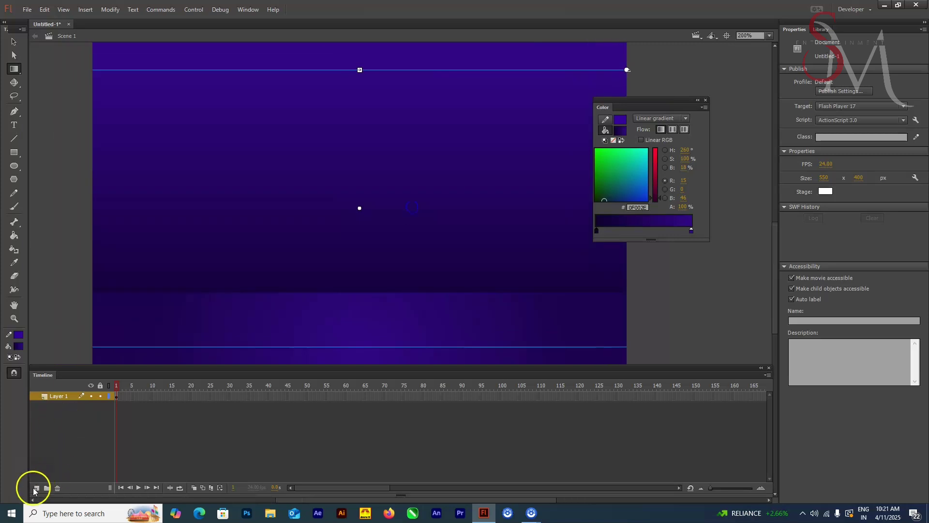
pyautogui.click(293, 398)
pyautogui.press('F5')
pyautogui.click(36, 488)
# Step: Draw a pillar rectangle about 69 px wide and 257 px high on Layer 2, and bend its top and bottom edges downward
pyautogui.click(15, 152)
pyautogui.moveTo(383, 111); pyautogui.dragTo(450, 353)
pyautogui.press('v')
pyautogui.moveTo(414, 112); pyautogui.dragTo(414, 118)
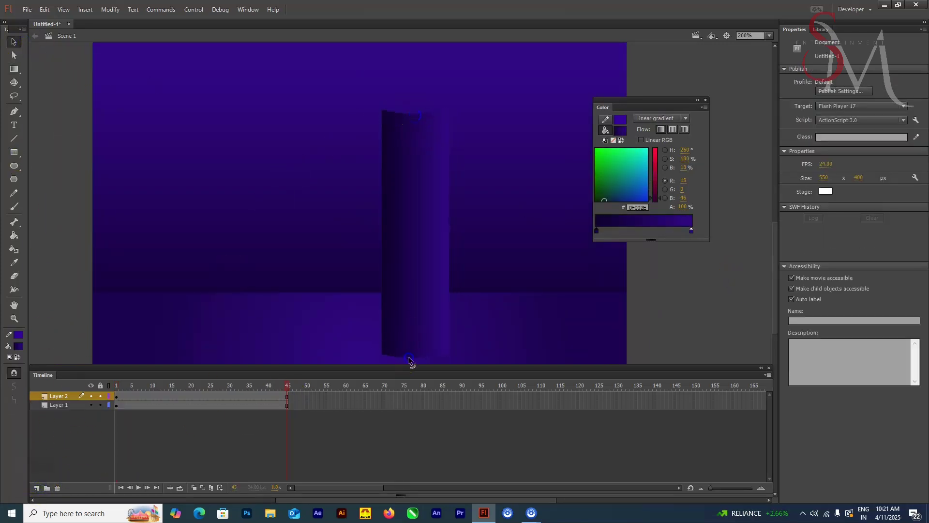
# Step: Fill the pillar with a linear gradient running from golden yellow to brown #993300
pyautogui.click(477, 244)
pyautogui.click(662, 118)
pyautogui.click(596, 231)
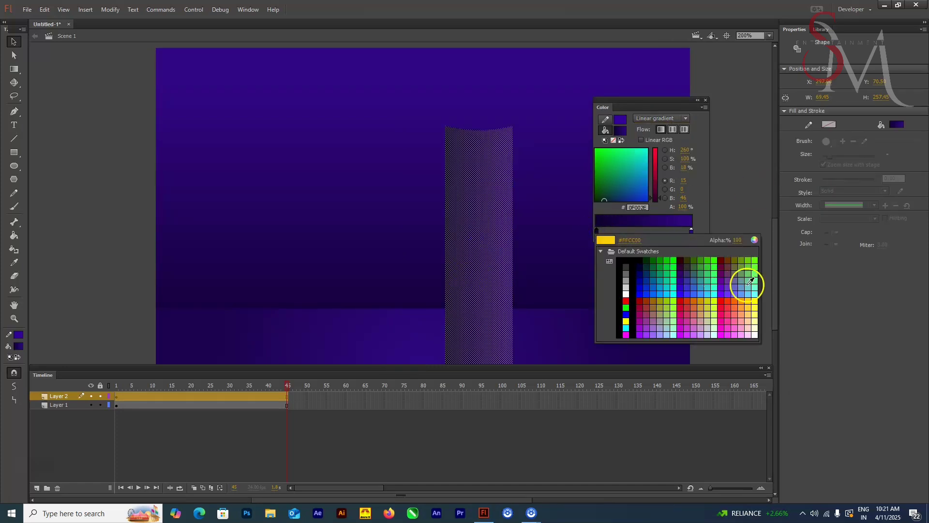
pyautogui.click(704, 296)
pyautogui.click(691, 231)
pyautogui.click(750, 301)
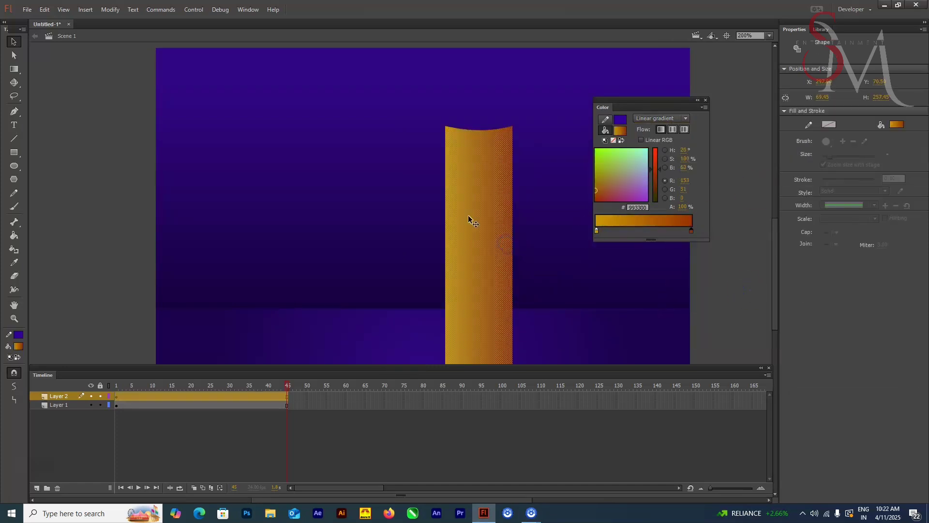
# Step: Rotate the pillar's gradient to vertical with brown at the top and raise its centre
pyautogui.press('f')
pyautogui.click(470, 179)
pyautogui.moveTo(511, 126); pyautogui.dragTo(479, 166)
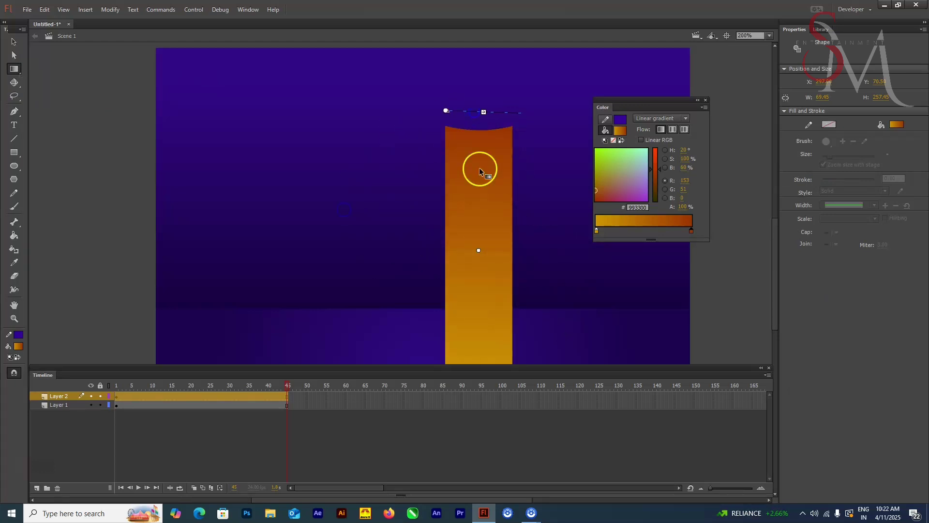
pyautogui.scroll(3, 480, 167)
pyautogui.moveTo(483, 247); pyautogui.dragTo(485, 213)
pyautogui.scroll(-3, 487, 266)
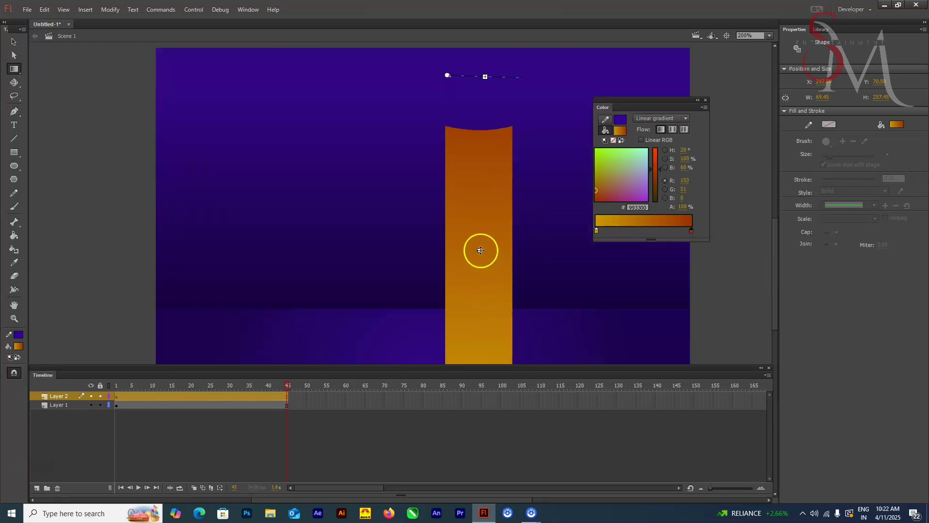
pyautogui.click(725, 266)
pyautogui.press('v')
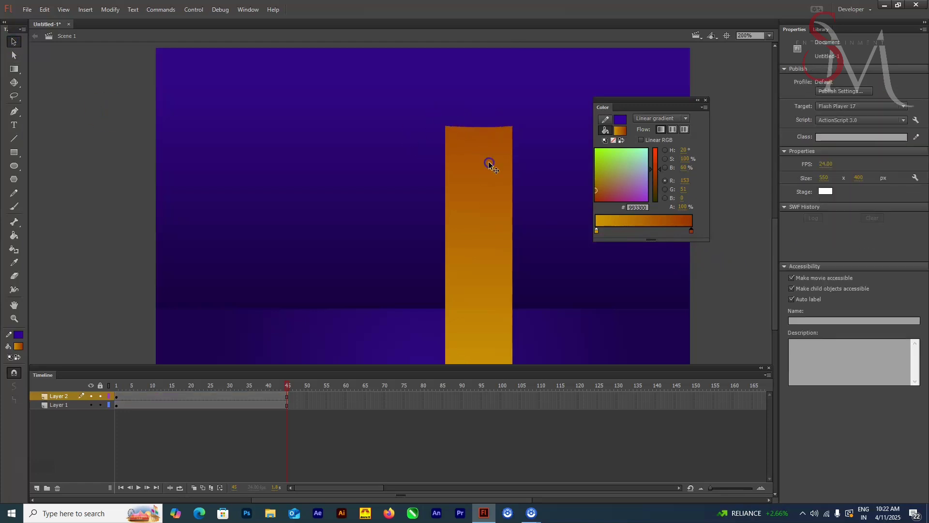
# Step: Draw an ellipse about 71 px wide and 13 px high over the pillar's top edge
pyautogui.doubleClick(496, 184)
pyautogui.hotkey('ctrl', '=')
pyautogui.hotkey('ctrl', '=')
pyautogui.moveTo(456, 213); pyautogui.dragTo(420, 301)
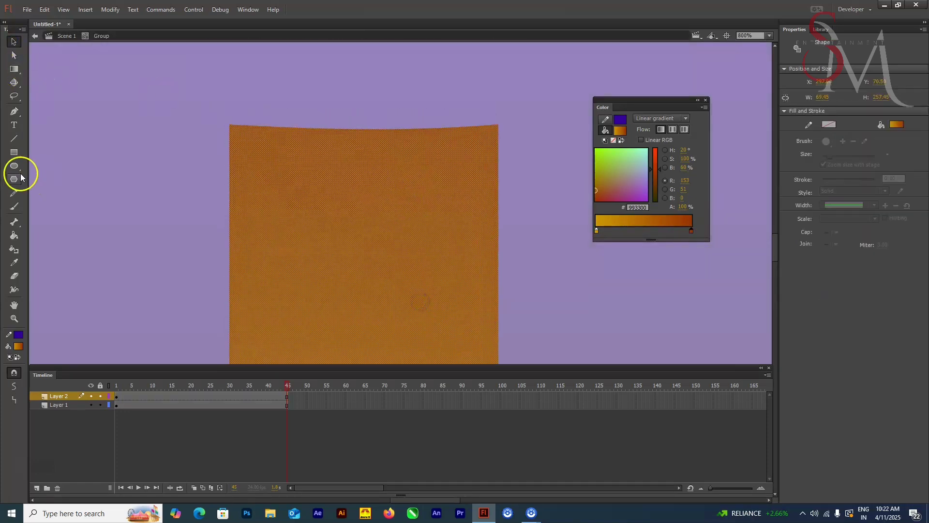
pyautogui.click(13, 42)
pyautogui.doubleClick(326, 210)
pyautogui.click(14, 165)
pyautogui.moveTo(225, 86)
pyautogui.mouseDown()
pyautogui.moveTo(348, 133)
pyautogui.moveTo(498, 129)
pyautogui.mouseUp()
# Step: Flatten the ellipse to about 3.7 px high and narrow it to about 69 px to match the pillar's width
pyautogui.click(14, 42)
pyautogui.click(415, 89)
pyautogui.press('q')
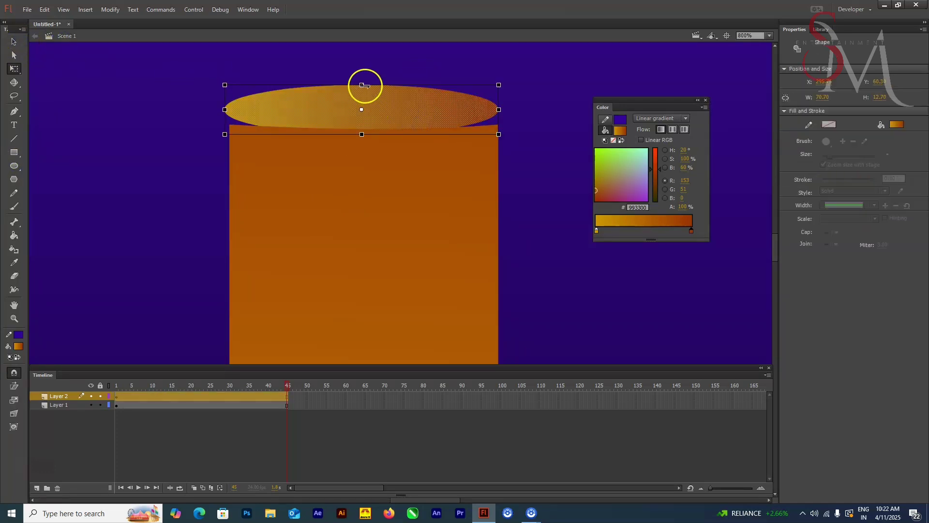
pyautogui.moveTo(366, 86); pyautogui.dragTo(401, 120)
pyautogui.hotkey('ctrl', '=')
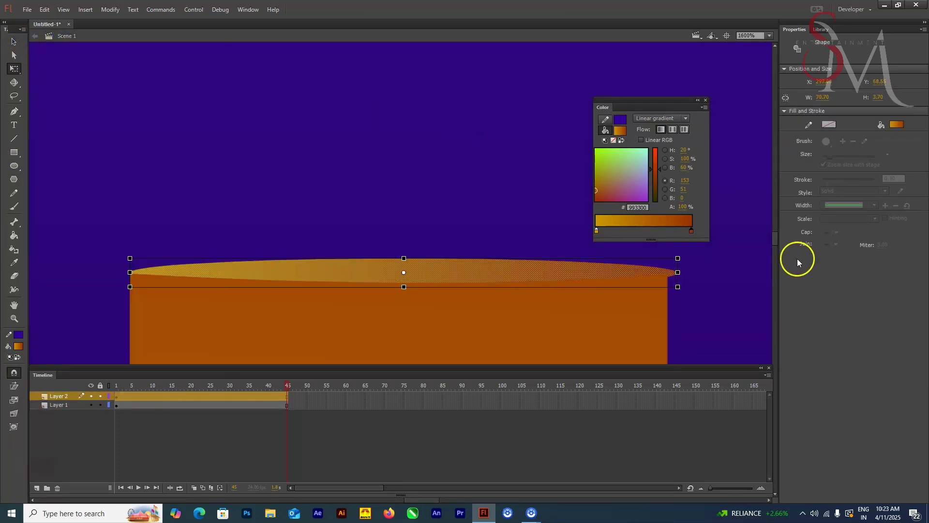
pyautogui.moveTo(678, 272); pyautogui.dragTo(668, 272)
pyautogui.press('Return')
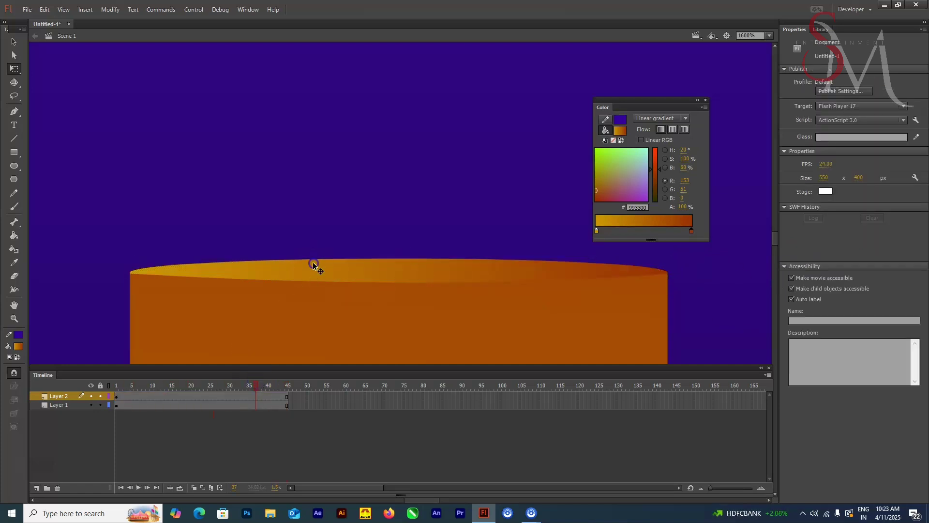
# Step: Change the ellipse's fill to a radial gradient
pyautogui.click(313, 264)
pyautogui.click(662, 118)
pyautogui.click(659, 162)
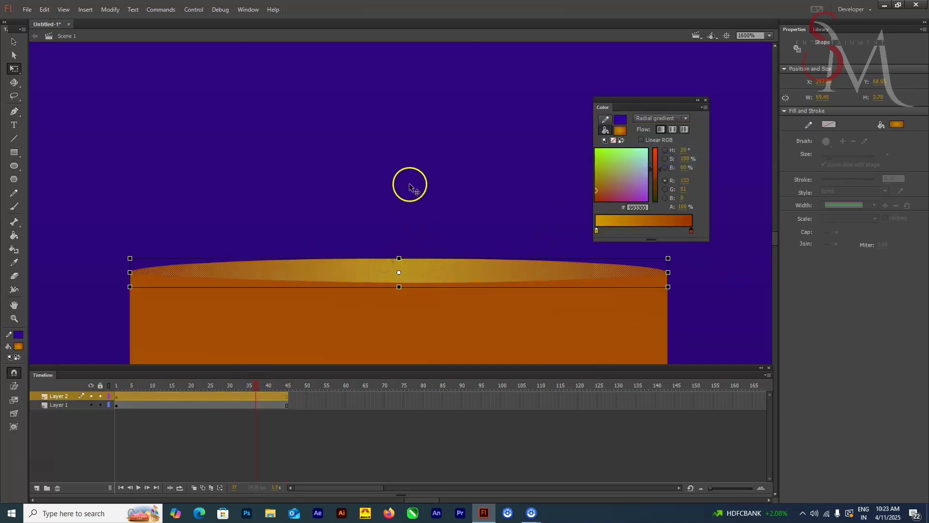
# Step: Set the stroke colour to orange and lift the ellipse clear of the pillar's top edge
pyautogui.click(21, 332)
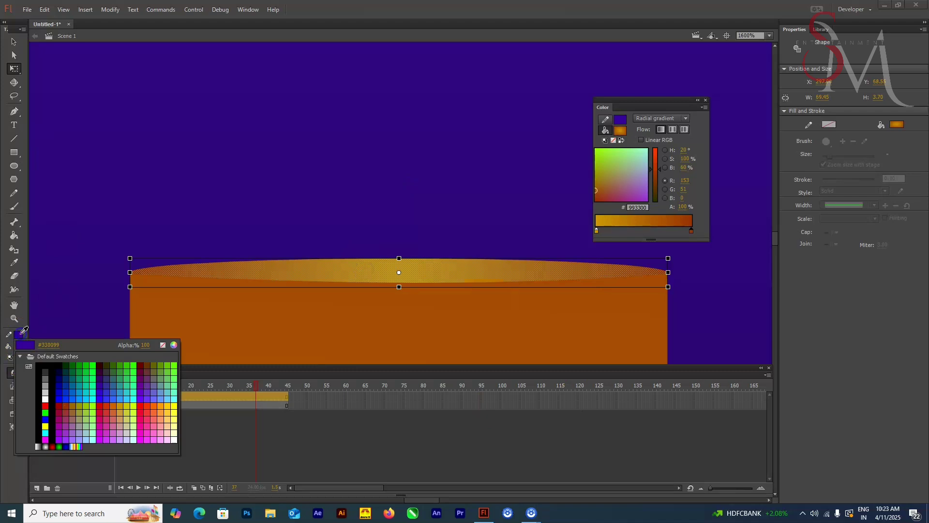
pyautogui.click(161, 403)
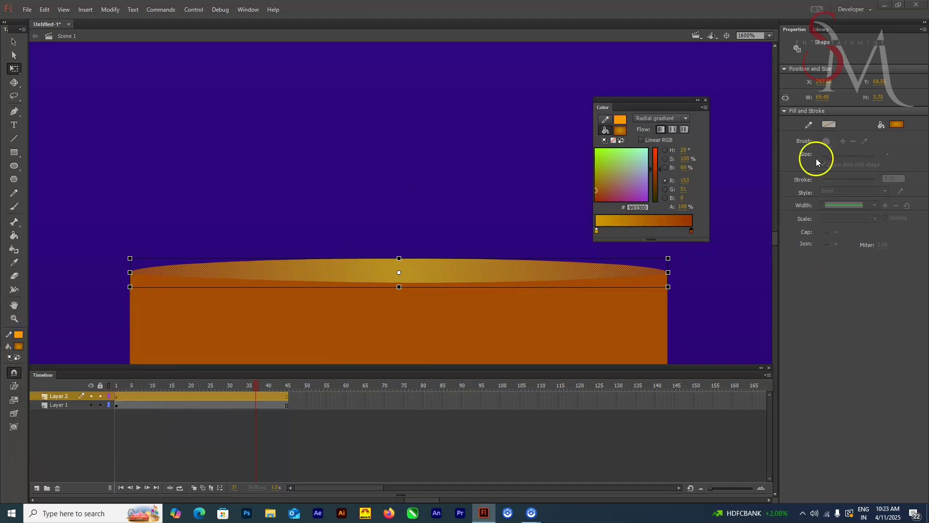
pyautogui.click(14, 249)
pyautogui.click(163, 268)
pyautogui.press('v')
pyautogui.click(423, 276)
pyautogui.moveTo(425, 267); pyautogui.dragTo(424, 196)
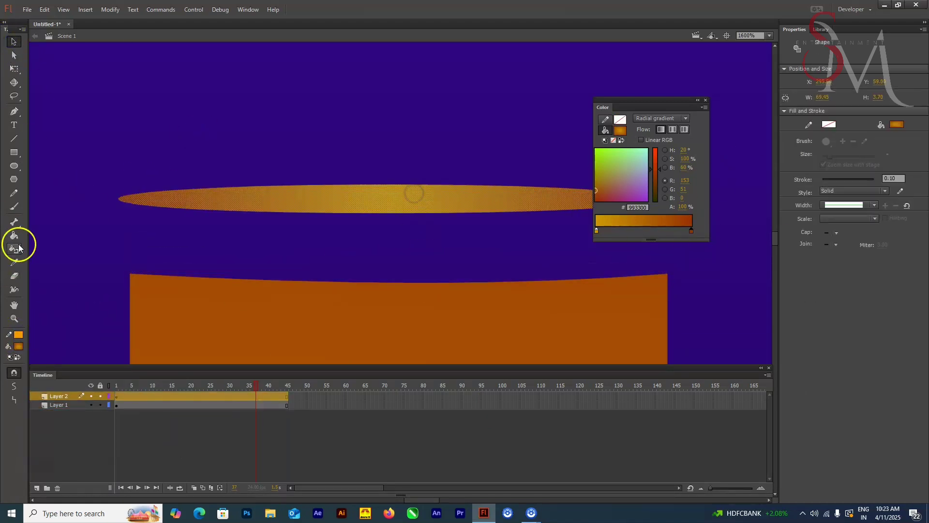
# Step: Outline the ellipse with the Ink Bottle tool and set the outline's stroke size to 0.2
pyautogui.click(14, 249)
pyautogui.click(127, 201)
pyautogui.press('v')
pyautogui.click(272, 184)
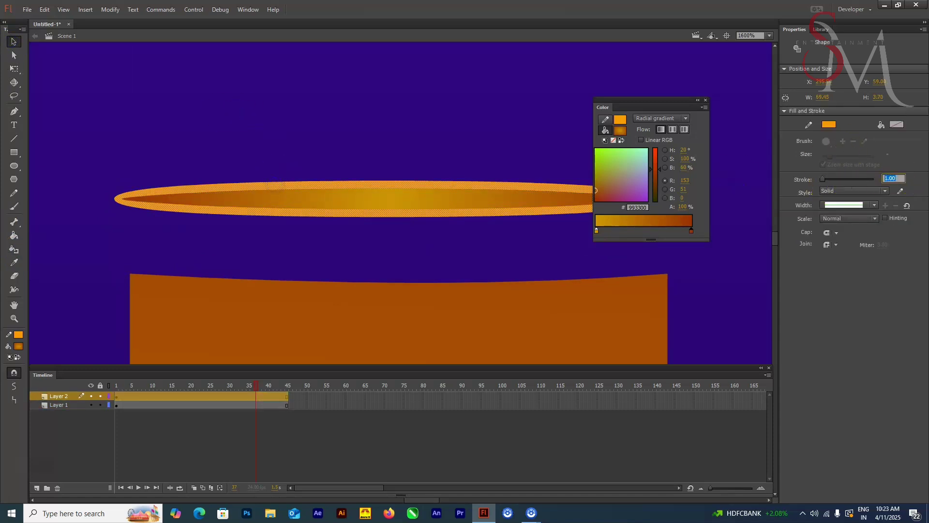
pyautogui.write('0.2')
pyautogui.click(494, 296)
# Step: Recolour the ellipse's outline brown and seat the grouped ellipse on the pillar's top edge
pyautogui.click(19, 335)
pyautogui.click(426, 199)
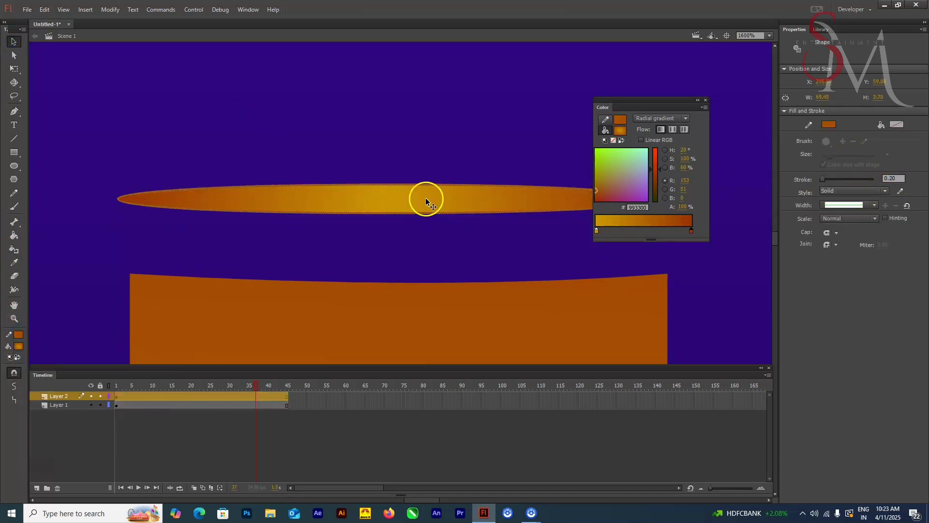
pyautogui.moveTo(426, 200)
pyautogui.mouseDown()
pyautogui.moveTo(392, 213)
pyautogui.moveTo(408, 276)
pyautogui.mouseUp()
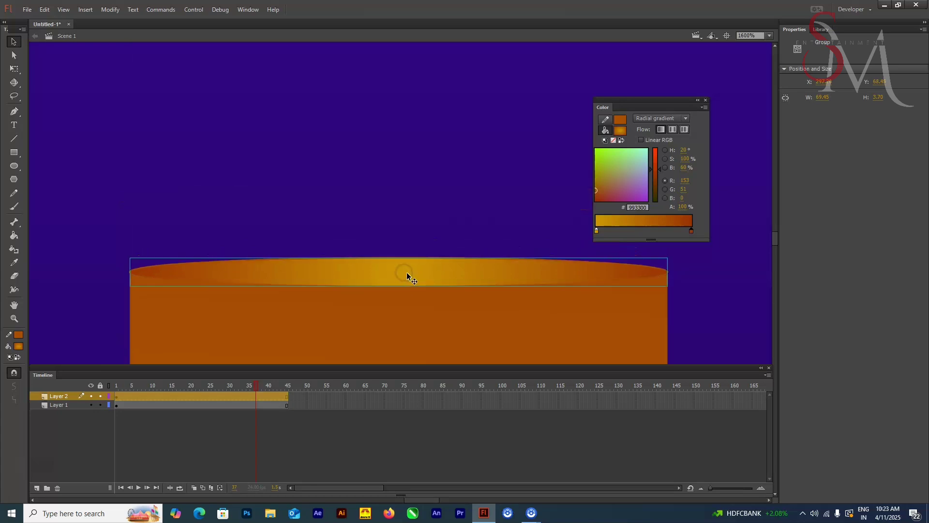
# Step: Send the grouped ellipse backward so it sits behind the pillar's curved top edge
pyautogui.hotkey('ctrl', 'Down')
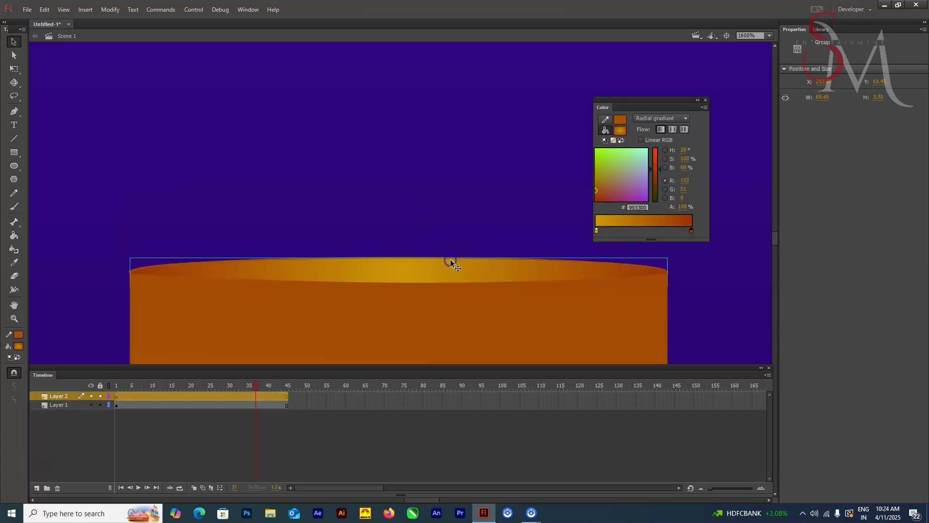
pyautogui.press('q')
pyautogui.click(625, 266)
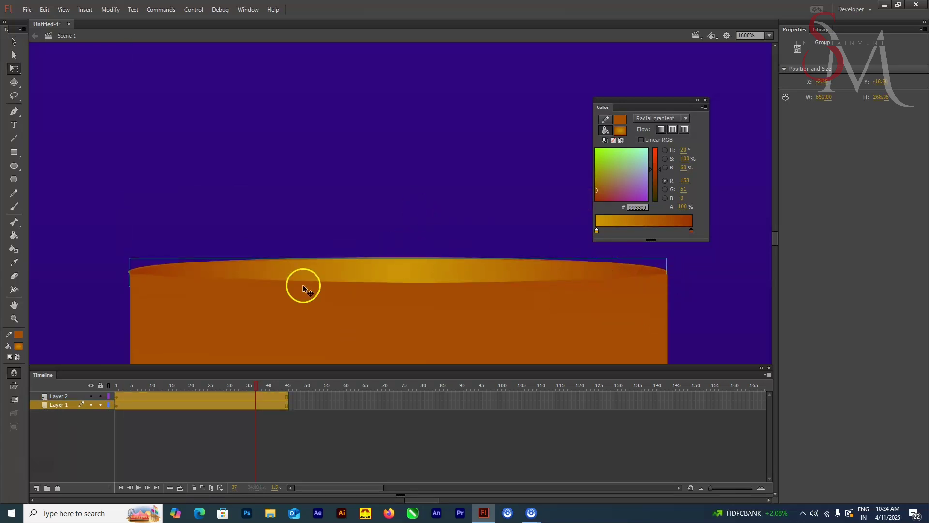
pyautogui.click(15, 42)
pyautogui.moveTo(256, 271); pyautogui.dragTo(276, 281)
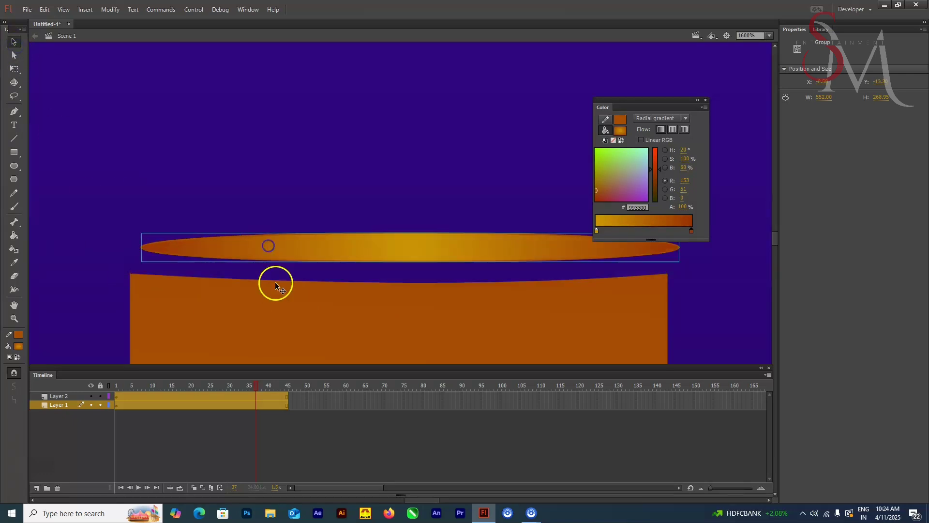
pyautogui.hotkey('ctrl', 'z')
# Step: Fit the ellipse's left edge to the pillar's side with Free Transform at frame 1
pyautogui.click(18, 69)
pyautogui.hotkey('ctrl', '-')
pyautogui.hotkey('ctrl', '-')
pyautogui.click(117, 396)
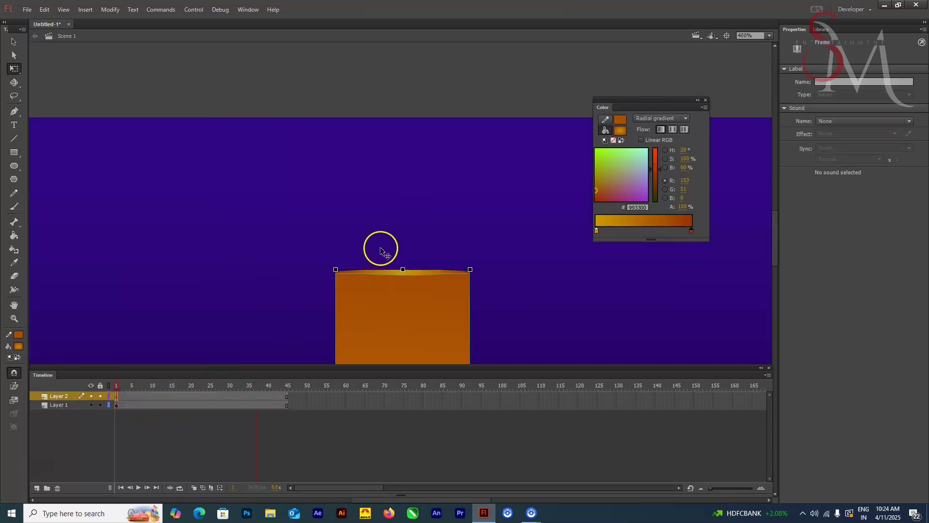
pyautogui.hotkey('ctrl', '=')
pyautogui.hotkey('ctrl', '=')
pyautogui.hotkey('ctrl', '-')
pyautogui.scroll(3, 289, 167)
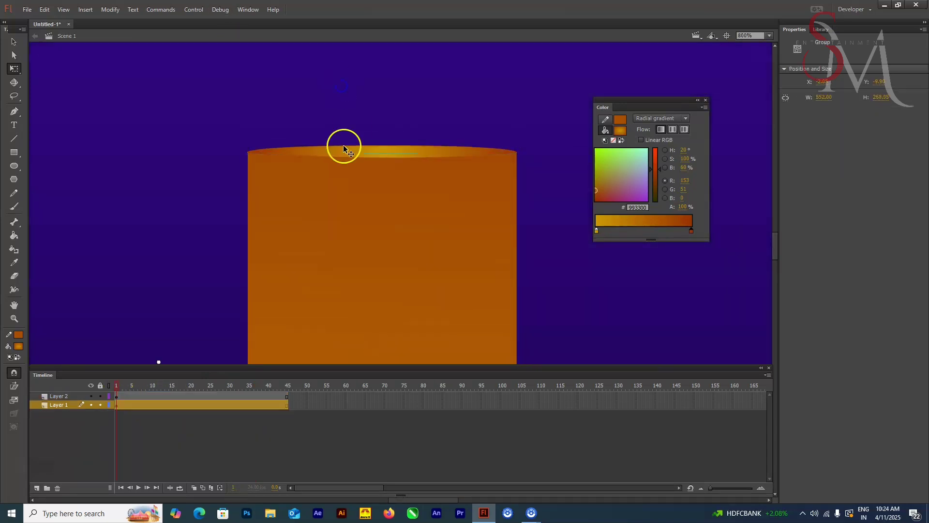
pyautogui.click(294, 148)
pyautogui.hotkey('ctrl', '=')
pyautogui.hotkey('ctrl', '=')
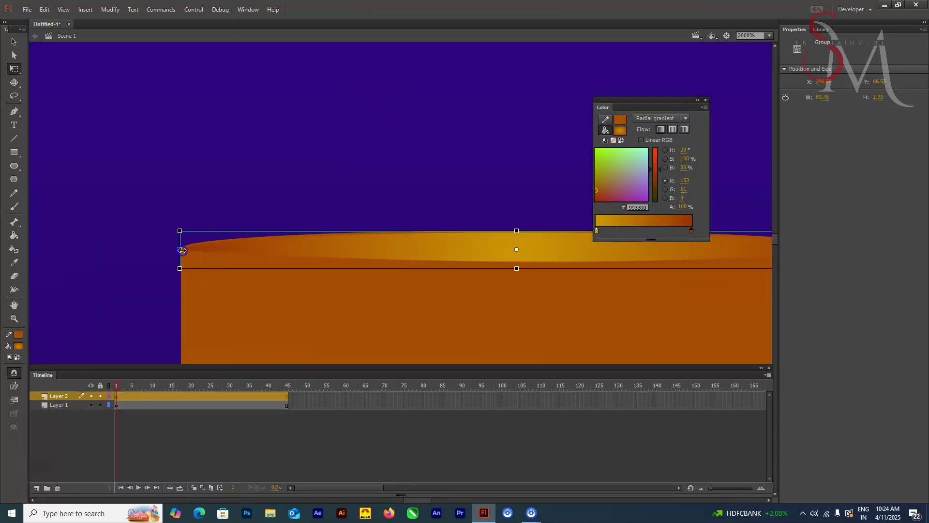
pyautogui.click(312, 186)
pyautogui.click(291, 240)
pyautogui.click(324, 211)
pyautogui.hotkey('ctrl', '-')
pyautogui.hotkey('ctrl', '-')
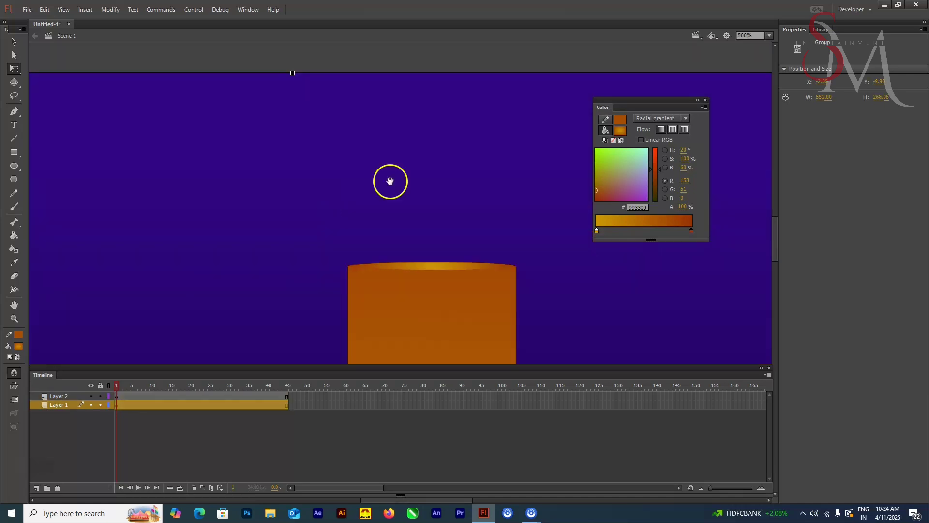
# Step: Choose a brush size for painting on Layer 2 and lock Layer 1
pyautogui.click(71, 394)
pyautogui.click(14, 206)
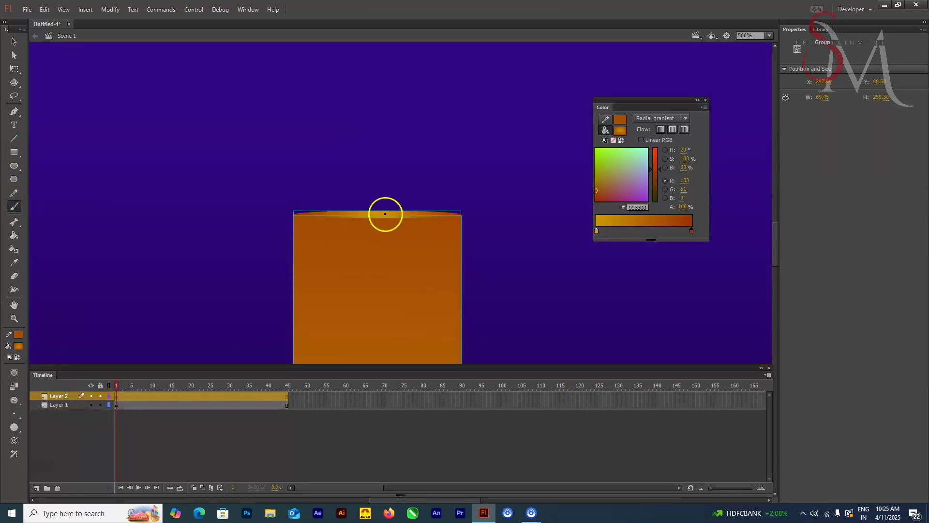
pyautogui.click(14, 41)
pyautogui.click(142, 248)
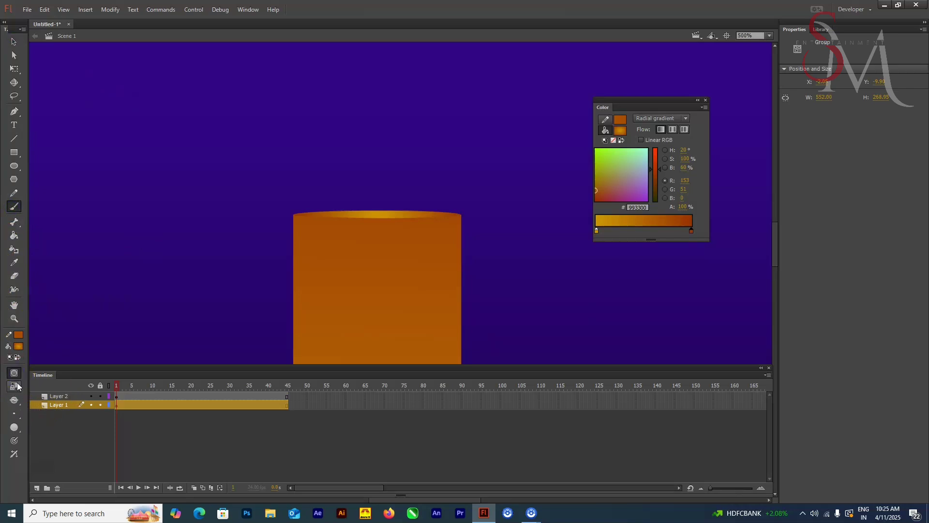
pyautogui.click(21, 413)
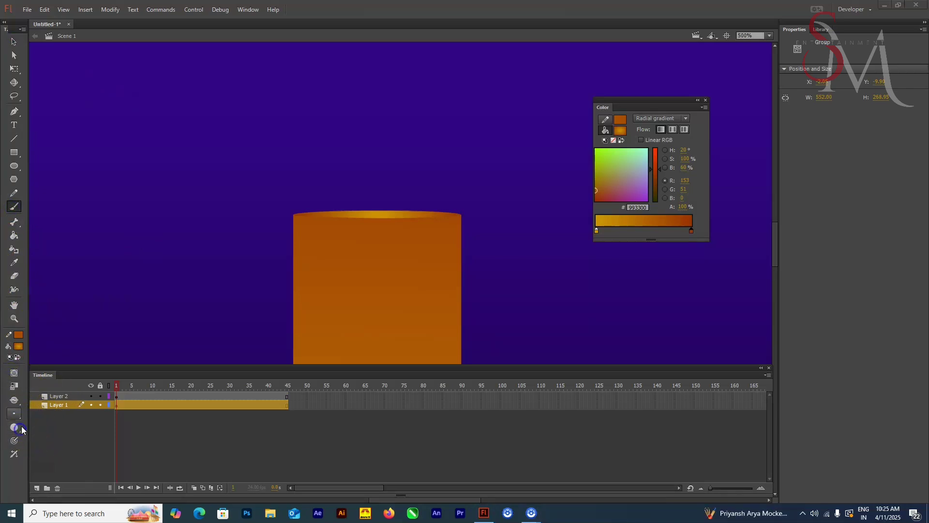
pyautogui.click(44, 425)
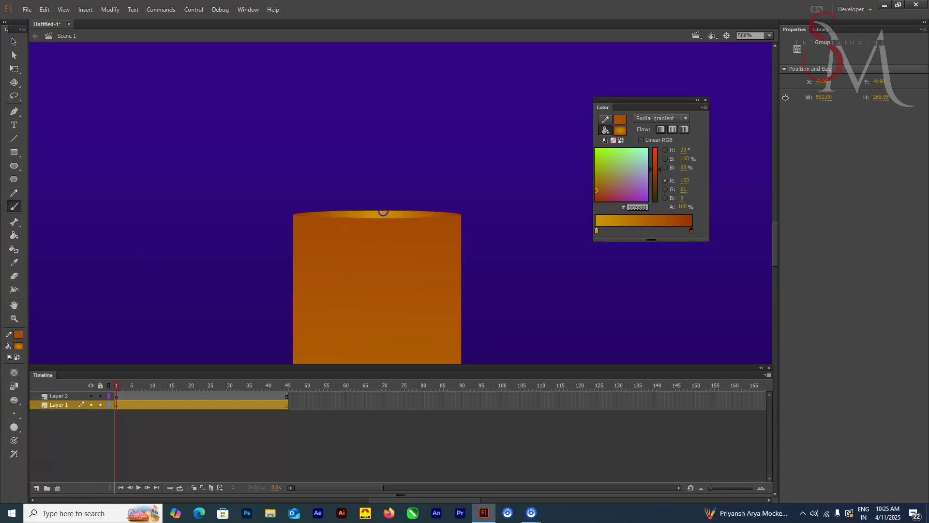
pyautogui.scroll(3, 457, 300)
pyautogui.scroll(-3, 243, 157)
pyautogui.click(67, 397)
pyautogui.click(108, 405)
pyautogui.click(109, 405)
pyautogui.click(100, 406)
pyautogui.moveTo(386, 212); pyautogui.dragTo(390, 168)
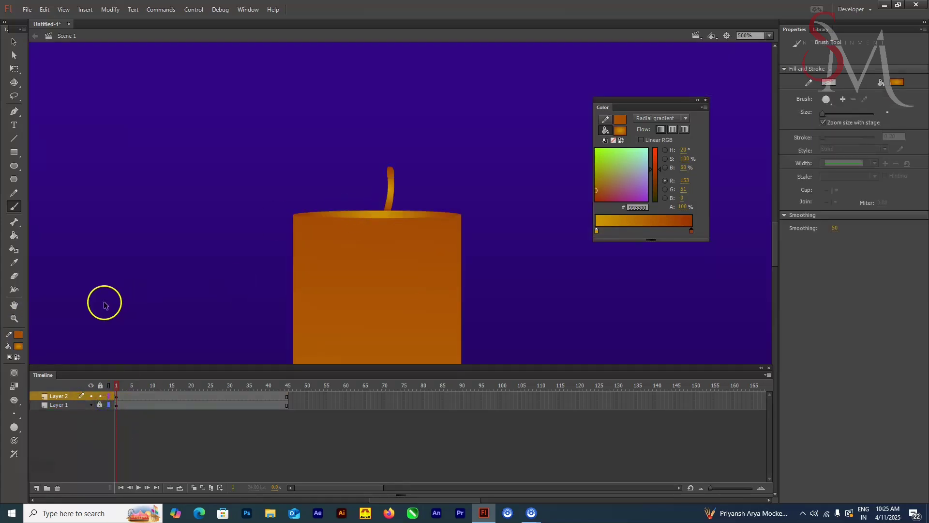
pyautogui.hotkey('ctrl', 'z')
pyautogui.click(19, 346)
pyautogui.click(43, 409)
pyautogui.moveTo(381, 208); pyautogui.dragTo(380, 148)
pyautogui.hotkey('ctrl', 'z')
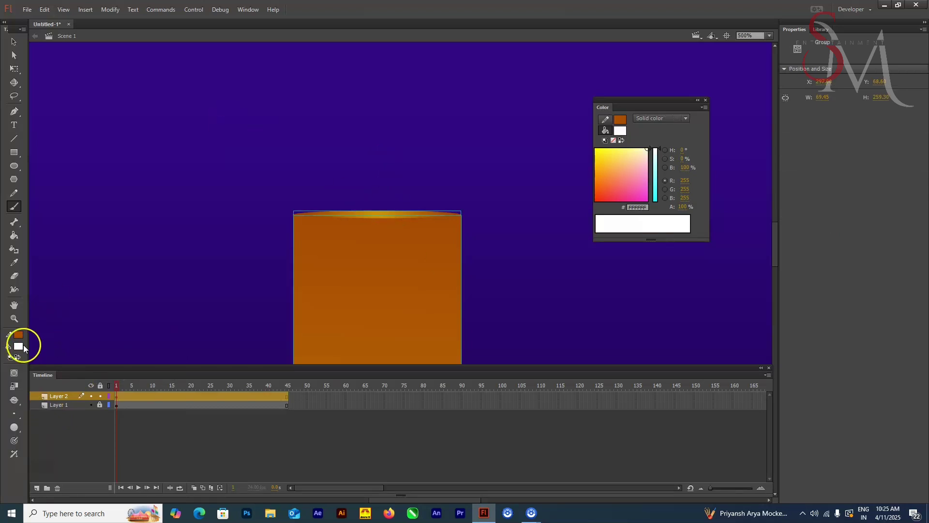
# Step: Paint a short wavy stroke in solid orange #CC6600 rising from the pillar's top ellipse
pyautogui.click(19, 346)
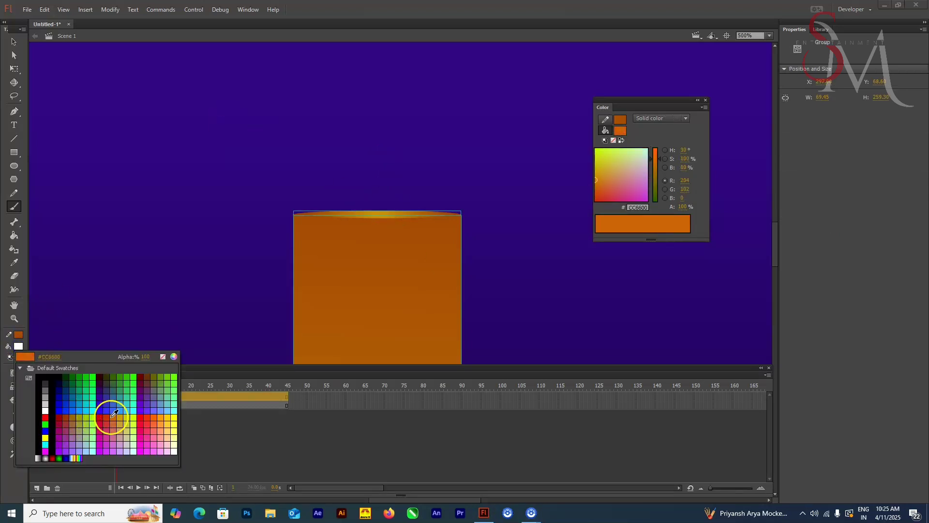
pyautogui.click(108, 414)
pyautogui.moveTo(375, 211); pyautogui.dragTo(380, 171)
pyautogui.press('v')
pyautogui.click(377, 190)
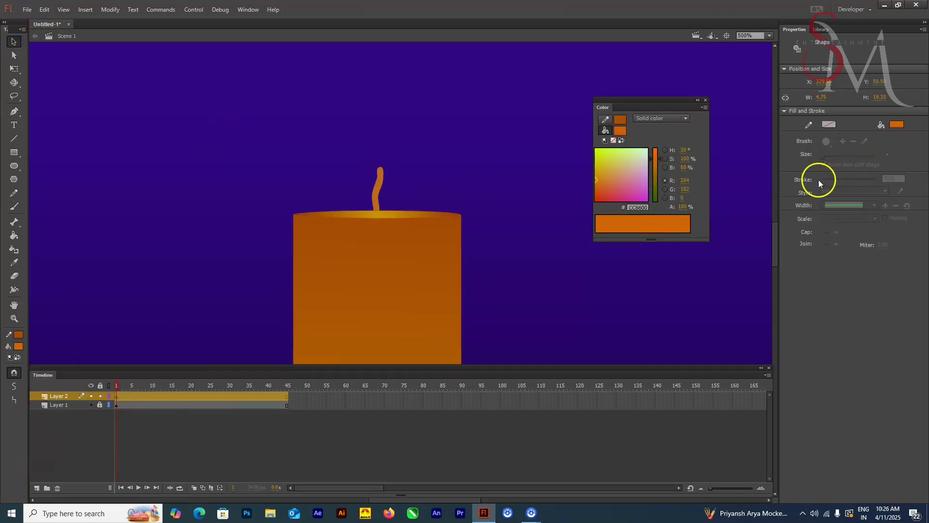
# Step: Lift the painted wavy stroke off the pillar and delete it
pyautogui.hotkey('ctrl', '=')
pyautogui.hotkey('ctrl', '=')
pyautogui.hotkey('ctrl', '=')
pyautogui.moveTo(411, 267); pyautogui.dragTo(424, 216)
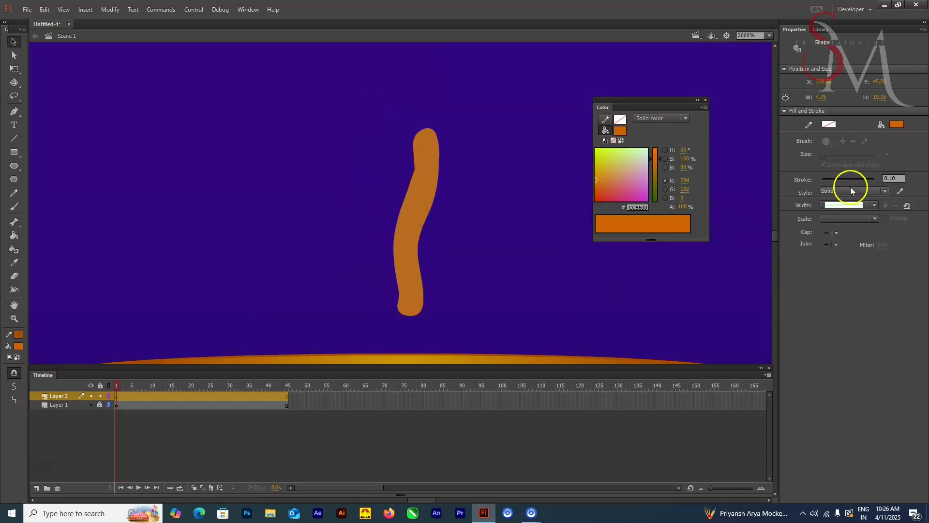
pyautogui.press('Delete')
# Step: Draw a vertical line about 22.5 px tall above the pillar with a stroke of 1.00 and a tapered, bottom-heavy width profile
pyautogui.press('n')
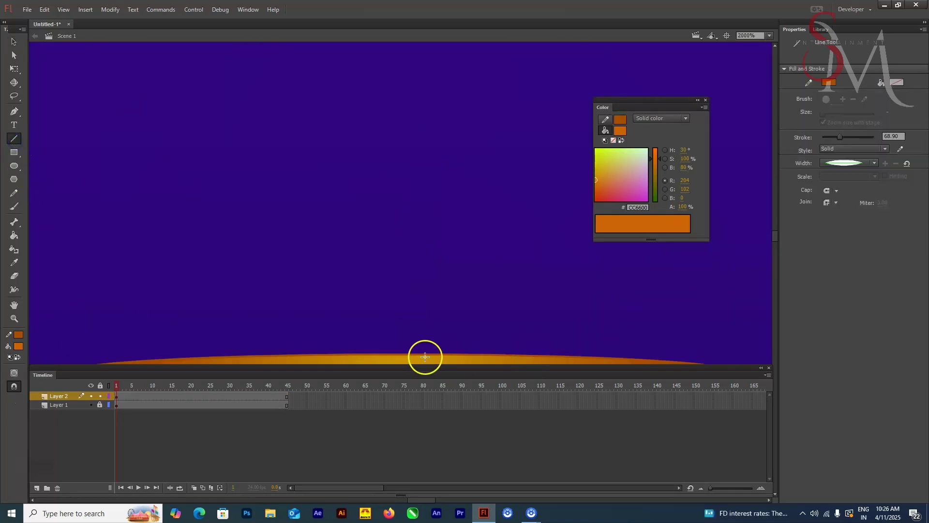
pyautogui.moveTo(395, 98); pyautogui.dragTo(395, 316)
pyautogui.hotkey('ctrl', 'a')
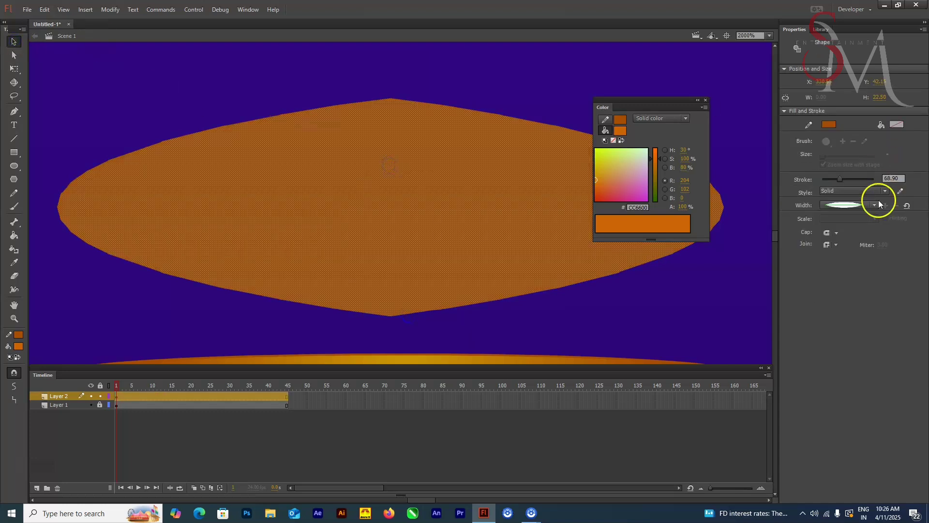
pyautogui.click(874, 205)
pyautogui.click(852, 215)
pyautogui.moveTo(863, 174)
pyautogui.mouseDown()
pyautogui.moveTo(826, 188)
pyautogui.moveTo(821, 180)
pyautogui.mouseUp()
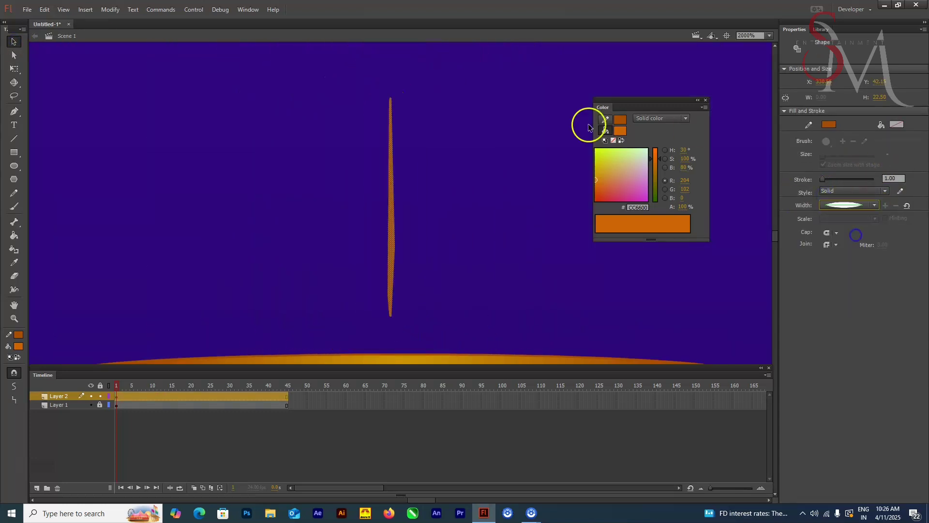
pyautogui.click(875, 205)
pyautogui.click(851, 242)
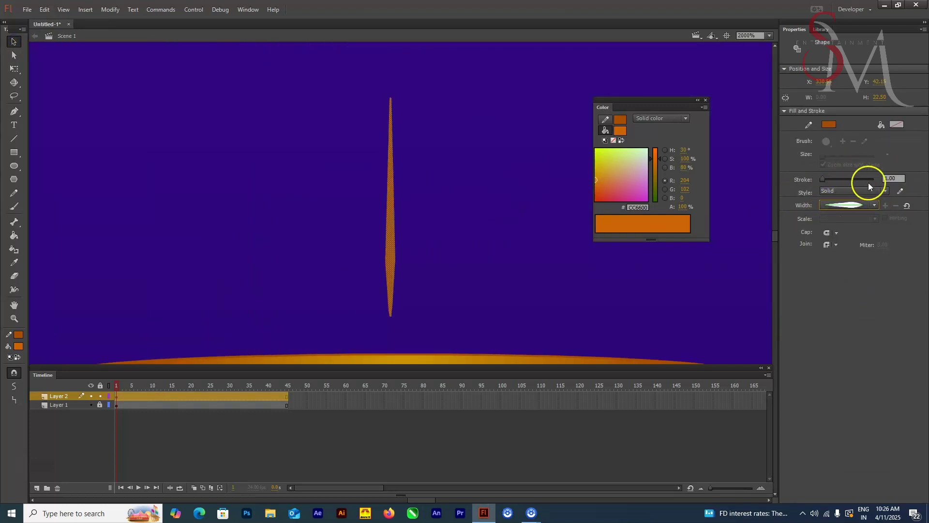
# Step: Group the tapered line and stand its lower tip on the pillar's top ellipse
pyautogui.moveTo(393, 247); pyautogui.dragTo(398, 299)
pyautogui.click(420, 267)
pyautogui.scroll(-3, 403, 241)
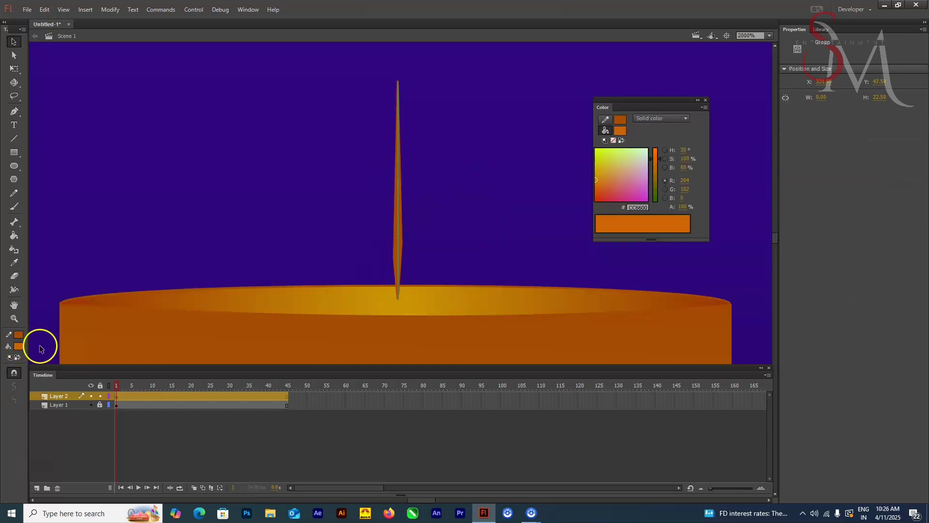
# Step: Enter the line's group and set up a linear gradient from pale cyan #CCFFFF to black #000000
pyautogui.doubleClick(398, 246)
pyautogui.click(662, 118)
pyautogui.click(659, 142)
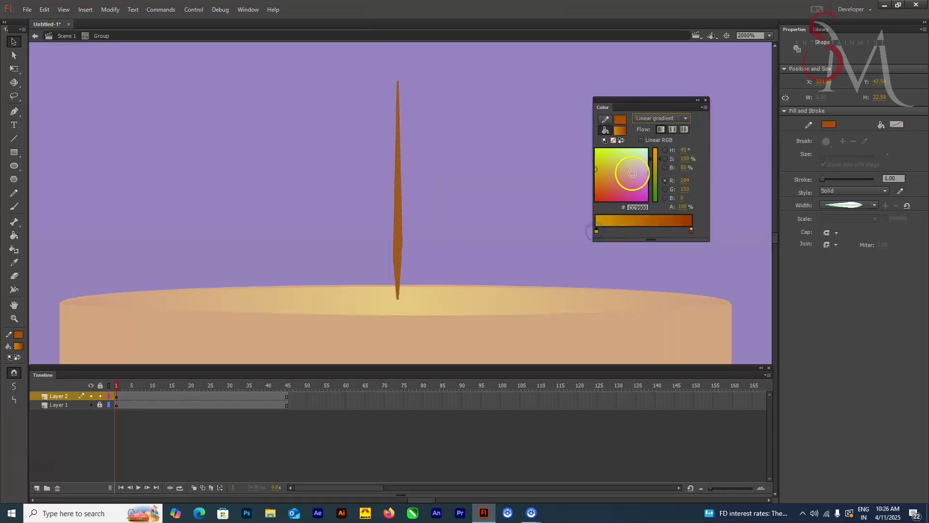
pyautogui.click(656, 183)
pyautogui.click(692, 232)
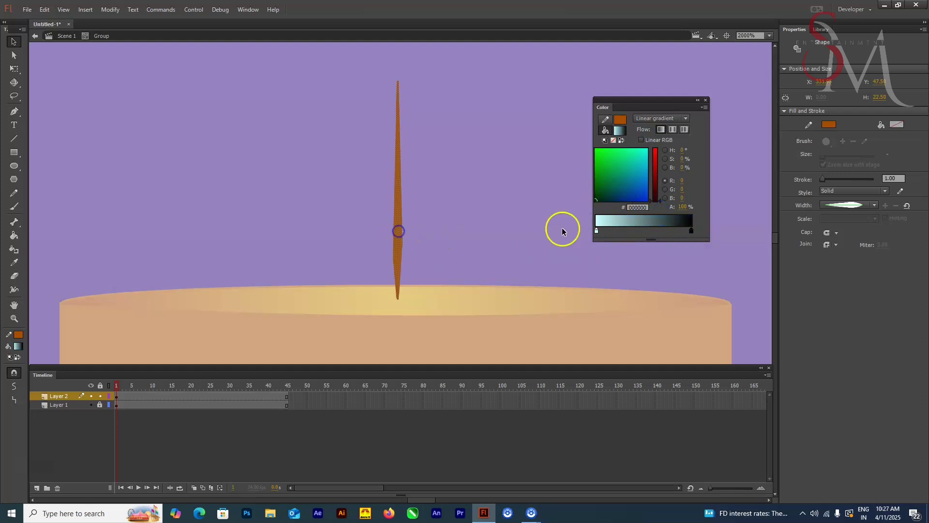
# Step: Apply the pale cyan to black linear gradient to the tapered line's stroke
pyautogui.click(621, 120)
pyautogui.press('Escape')
pyautogui.click(606, 130)
pyautogui.click(596, 231)
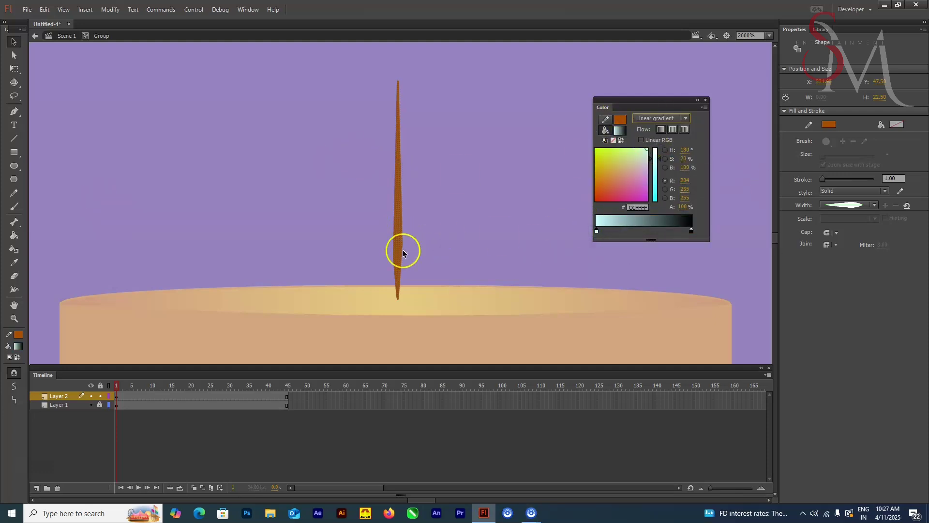
pyautogui.click(621, 119)
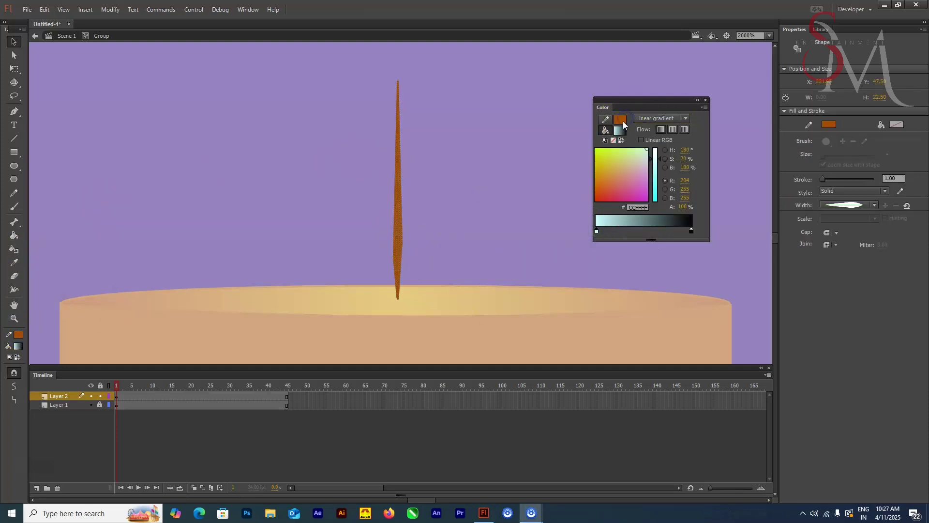
pyautogui.click(603, 228)
pyautogui.click(662, 118)
pyautogui.click(670, 151)
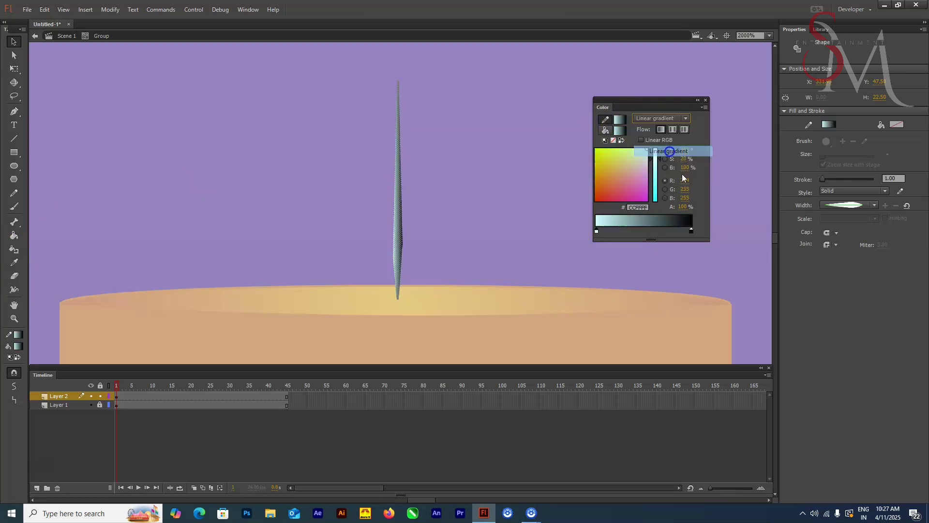
# Step: Rotate and reposition the line's gradient with Gradient Transform so pale cyan lies at the base and black at the tip
pyautogui.moveTo(404, 88)
pyautogui.mouseDown()
pyautogui.moveTo(443, 124)
pyautogui.moveTo(484, 186)
pyautogui.mouseUp()
pyautogui.hotkey('ctrl', 'z')
pyautogui.click(16, 70)
pyautogui.click(53, 81)
pyautogui.moveTo(403, 81)
pyautogui.mouseDown()
pyautogui.moveTo(465, 196)
pyautogui.moveTo(445, 191)
pyautogui.mouseUp()
pyautogui.moveTo(397, 210); pyautogui.dragTo(404, 289)
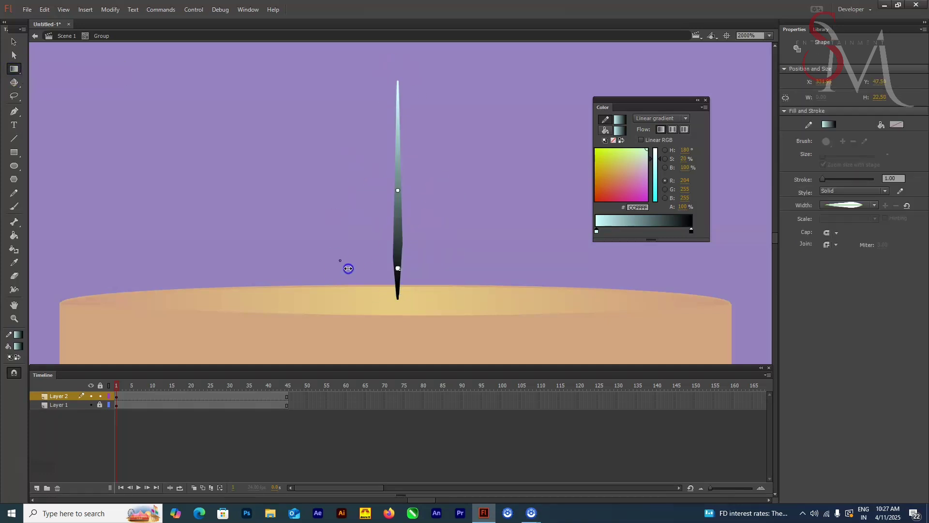
pyautogui.moveTo(349, 269); pyautogui.dragTo(412, 75)
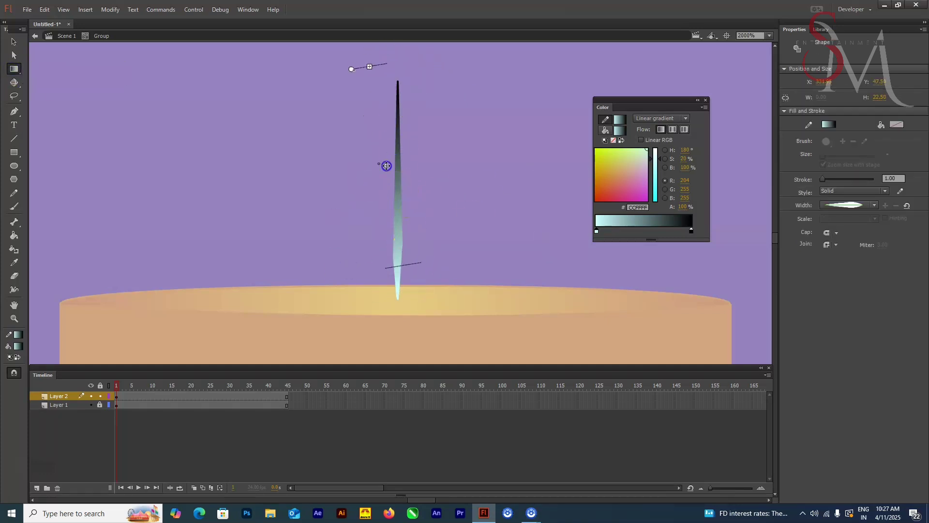
pyautogui.moveTo(386, 166); pyautogui.dragTo(394, 165)
pyautogui.moveTo(359, 67); pyautogui.dragTo(375, 63)
pyautogui.click(9, 44)
pyautogui.click(407, 279)
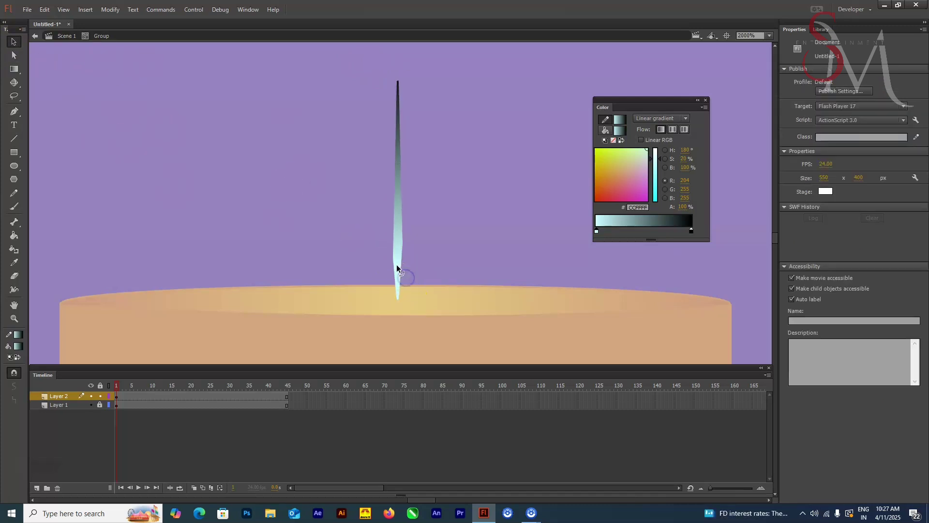
pyautogui.click(857, 206)
pyautogui.click(856, 205)
pyautogui.click(856, 205)
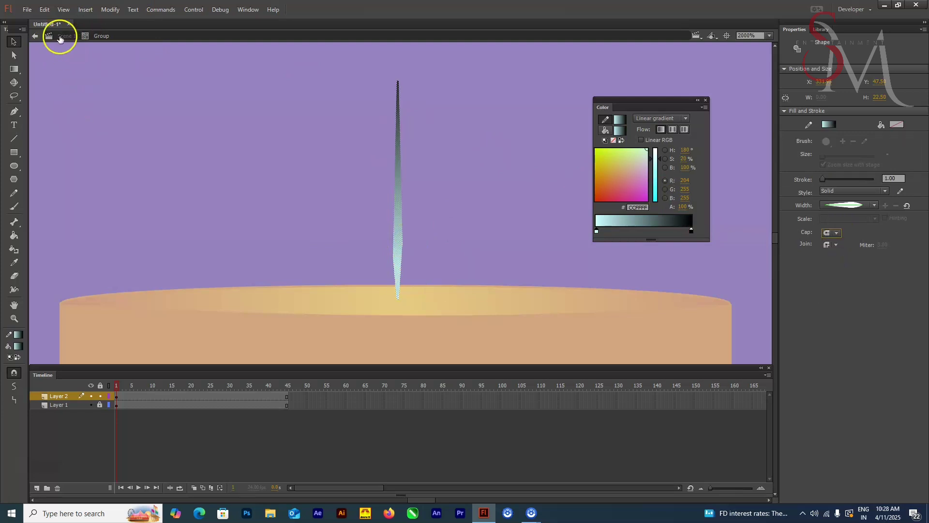
# Step: Move the line's top anchor point upward inside its group, stretching the line to about 45 px tall
pyautogui.click(60, 38)
pyautogui.hotkey('ctrl', '-')
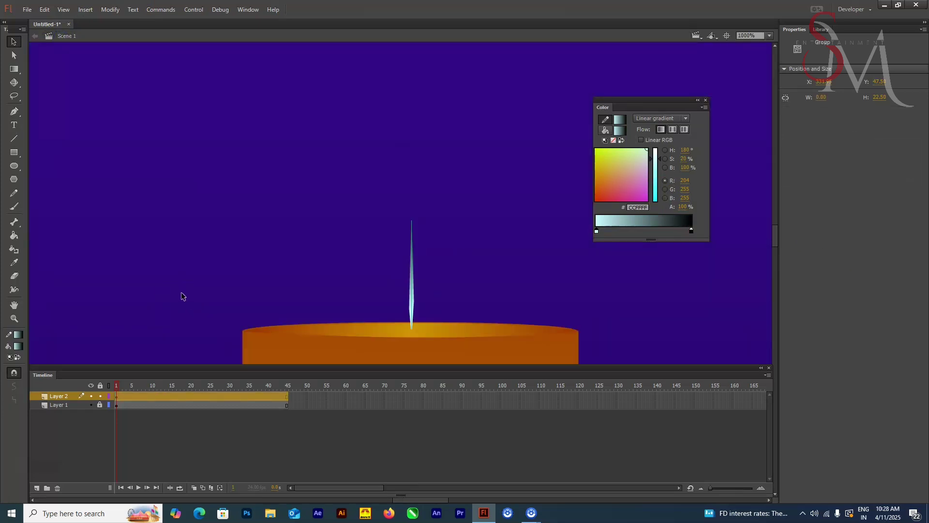
pyautogui.press('a')
pyautogui.click(425, 240)
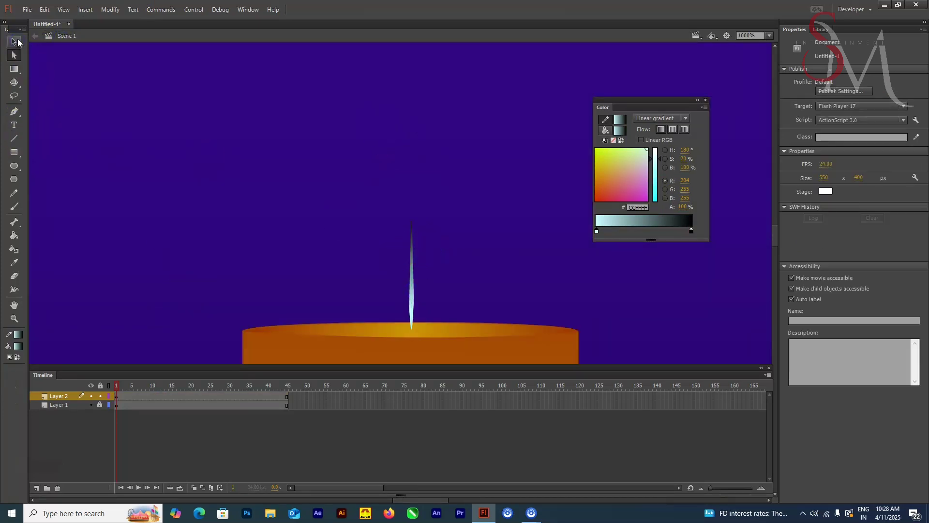
pyautogui.doubleClick(221, 199)
pyautogui.click(411, 224)
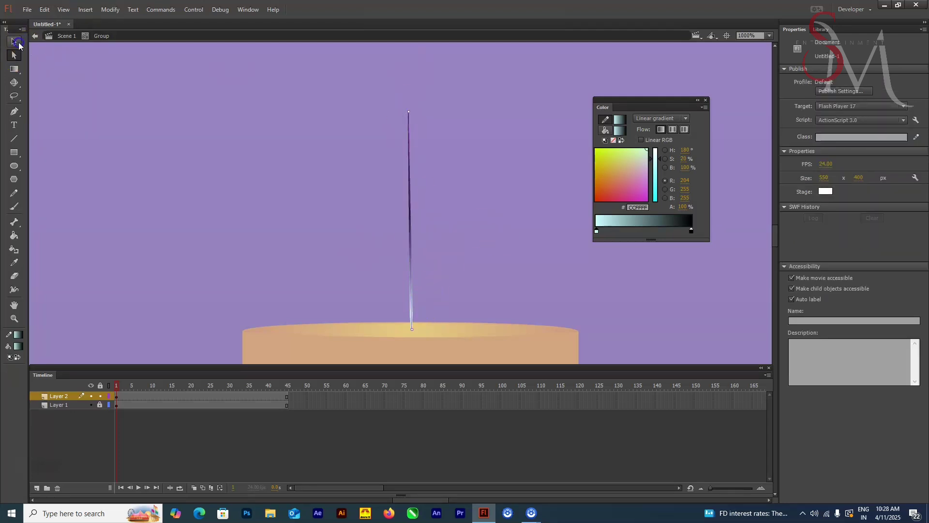
# Step: Try a stroke thickness of 3 on the tapered line inside its group
pyautogui.click(17, 44)
pyautogui.click(411, 247)
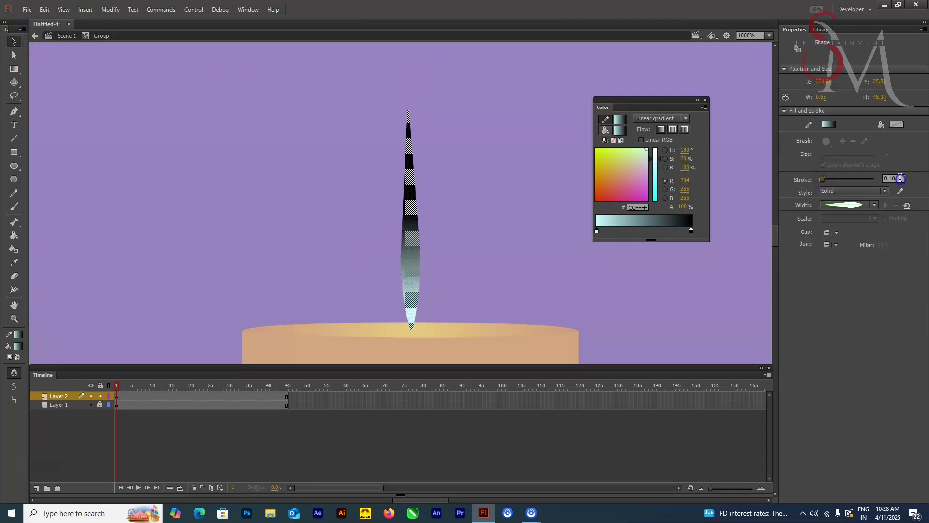
pyautogui.write('0.5')
pyautogui.click(775, 174)
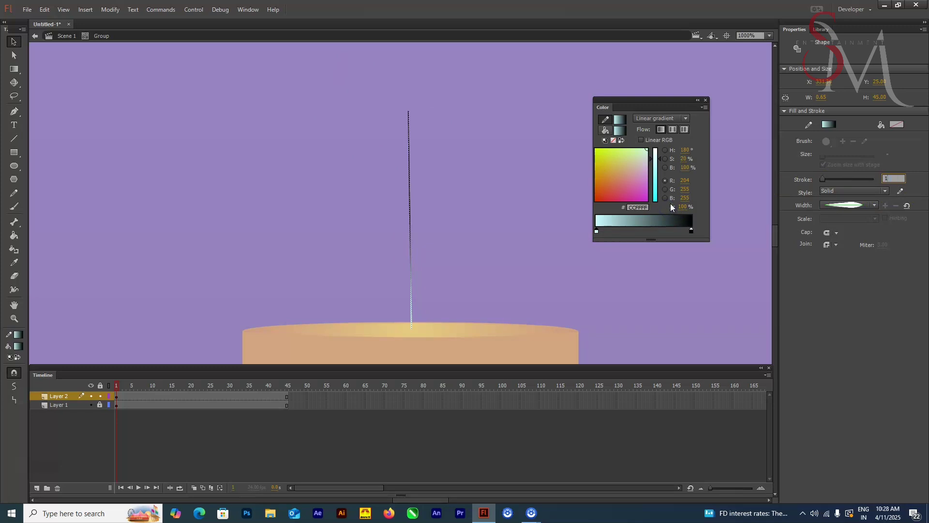
pyautogui.click(878, 180)
pyautogui.write('3')
pyautogui.press('Return')
pyautogui.click(904, 177)
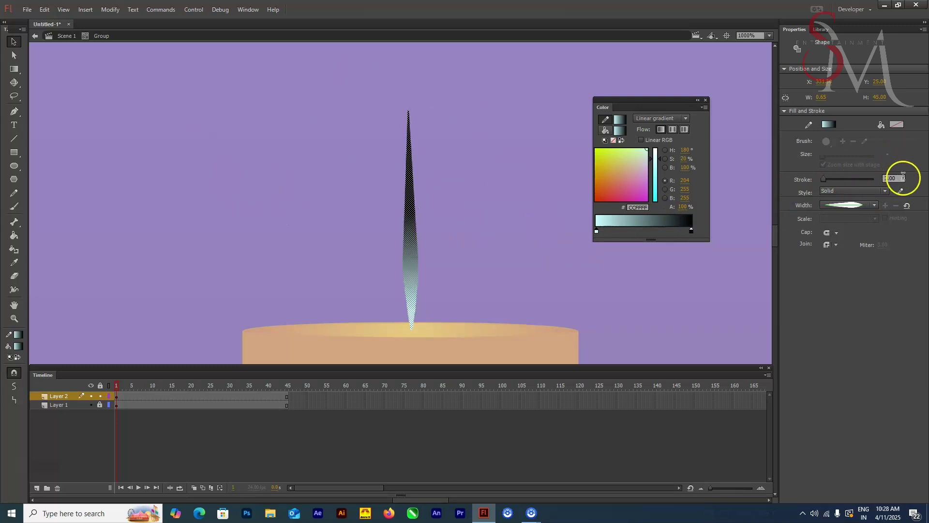
# Step: Lower the line's top anchor to make it about 33 px tall and set its stroke thickness to 2
pyautogui.click(420, 112)
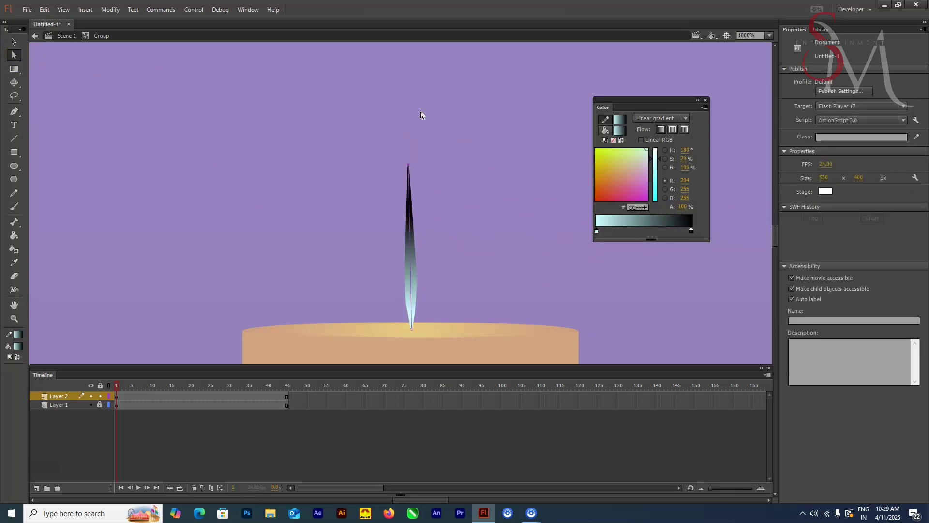
pyautogui.click(5, 44)
pyautogui.click(411, 250)
pyautogui.click(918, 186)
pyautogui.doubleClick(472, 230)
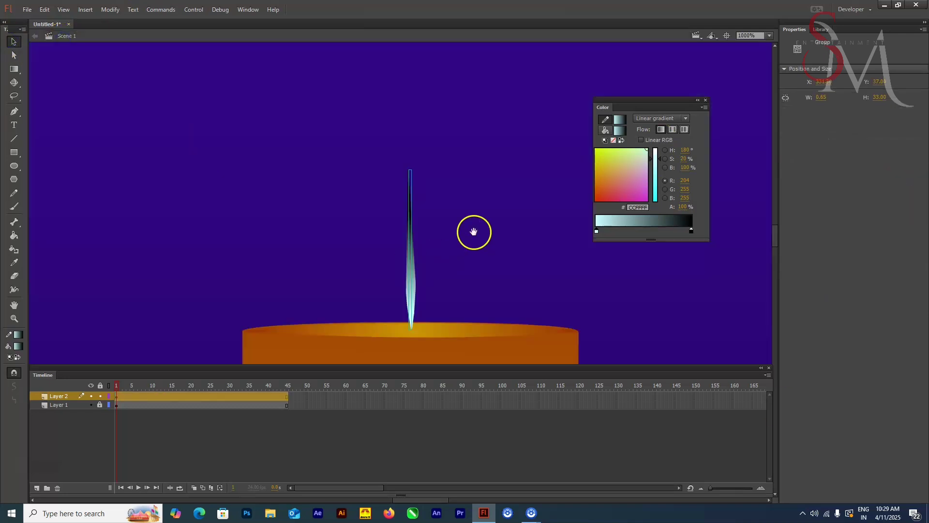
# Step: Add a new layer above the candle and draw a tall, narrow oval over the wick
pyautogui.click(434, 333)
pyautogui.click(36, 488)
pyautogui.click(307, 184)
pyautogui.hotkey('ctrl', 'shift', 'v')
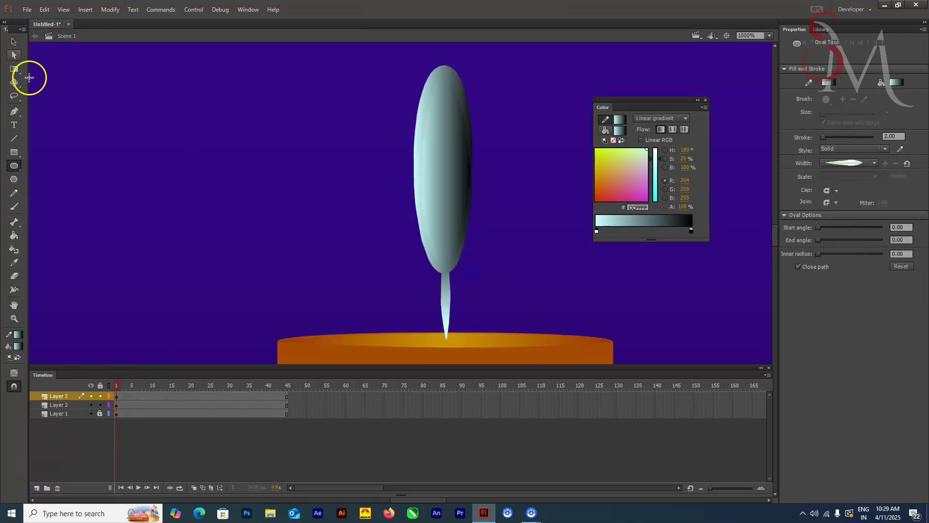
# Step: Reshape the oval into a pointed teardrop flame and scale it to about 11 by 34 px above the wick
pyautogui.click(459, 152)
pyautogui.click(418, 122)
pyautogui.moveTo(419, 124); pyautogui.dragTo(440, 111)
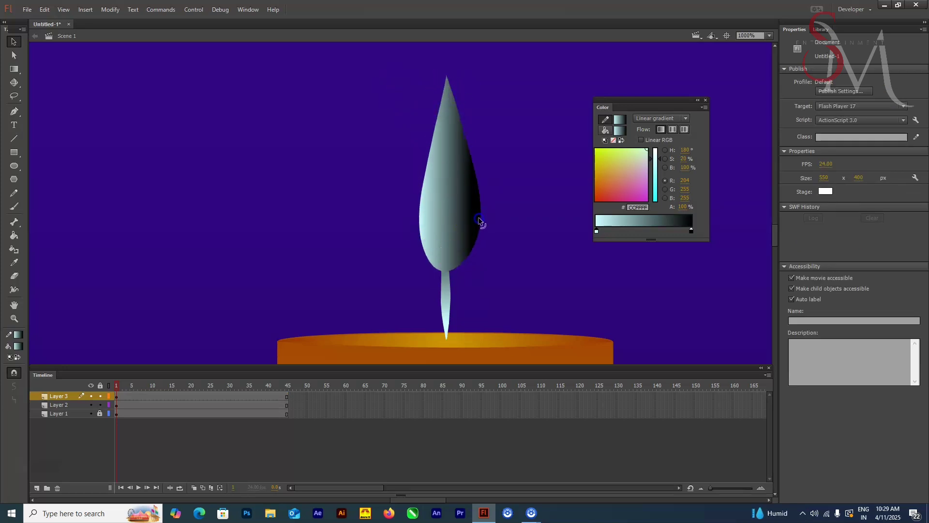
pyautogui.moveTo(450, 201)
pyautogui.mouseDown()
pyautogui.moveTo(445, 169)
pyautogui.moveTo(460, 216)
pyautogui.mouseUp()
pyautogui.click(448, 295)
pyautogui.press('q')
pyautogui.click(458, 201)
pyautogui.moveTo(471, 70); pyautogui.dragTo(469, 98)
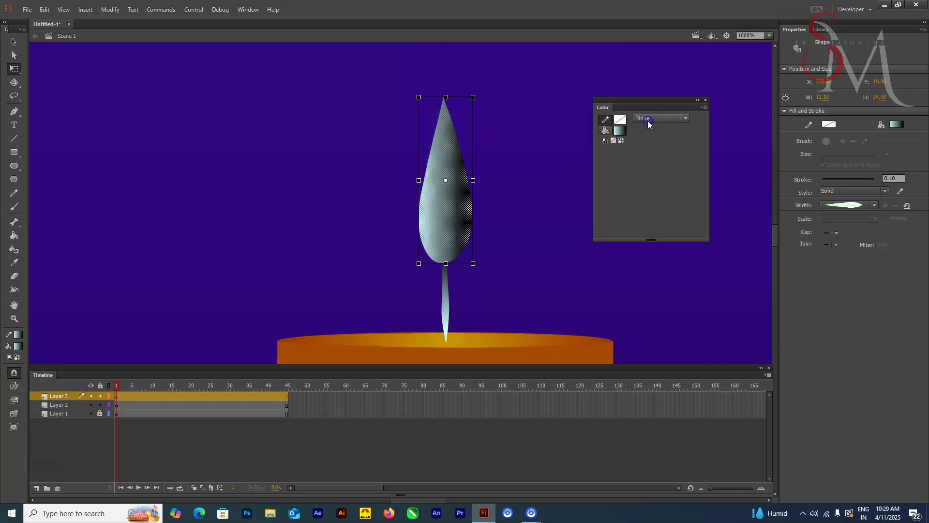
# Step: Recolour the flame's linear gradient fill to run from crimson red to brown
pyautogui.click(605, 130)
pyautogui.moveTo(612, 187); pyautogui.dragTo(655, 170)
pyautogui.click(611, 234)
pyautogui.click(691, 231)
pyautogui.click(605, 179)
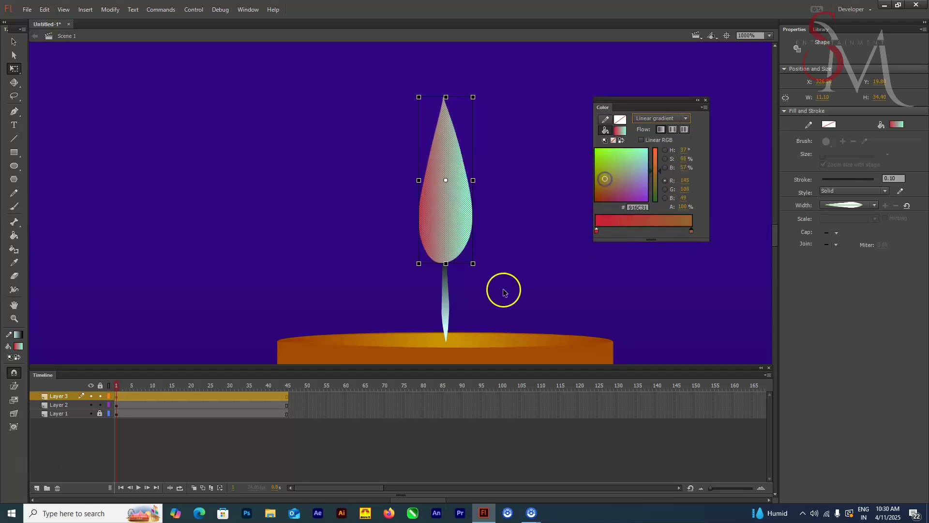
# Step: Turn the flame's gradient vertical with red at the base, and set its upper colour to yellow #FFCC00
pyautogui.moveTo(14, 69); pyautogui.dragTo(10, 78)
pyautogui.click(63, 78)
pyautogui.moveTo(470, 116); pyautogui.dragTo(361, 144)
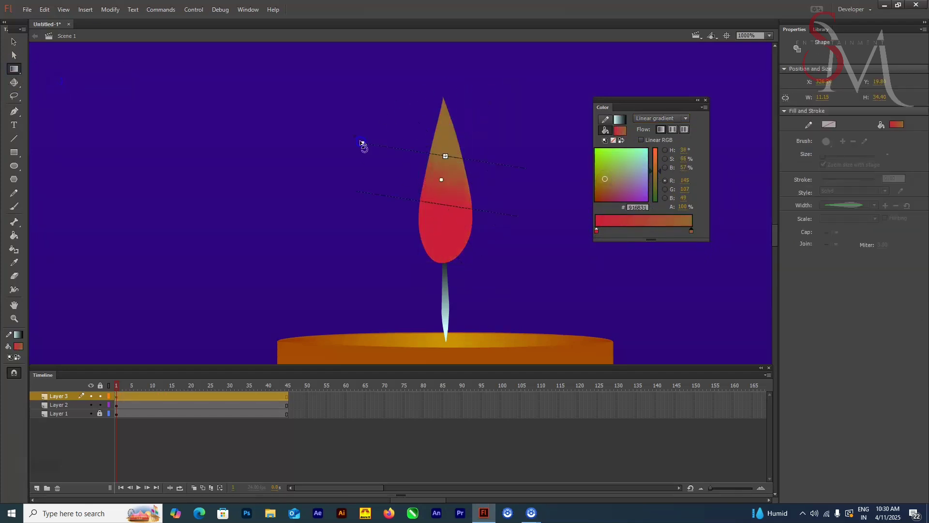
pyautogui.doubleClick(691, 232)
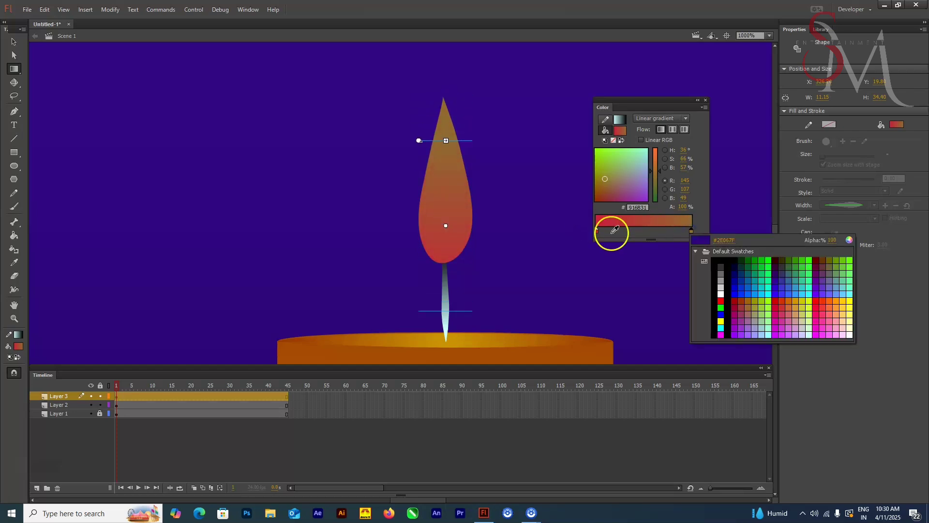
pyautogui.click(848, 299)
pyautogui.moveTo(445, 226); pyautogui.dragTo(446, 205)
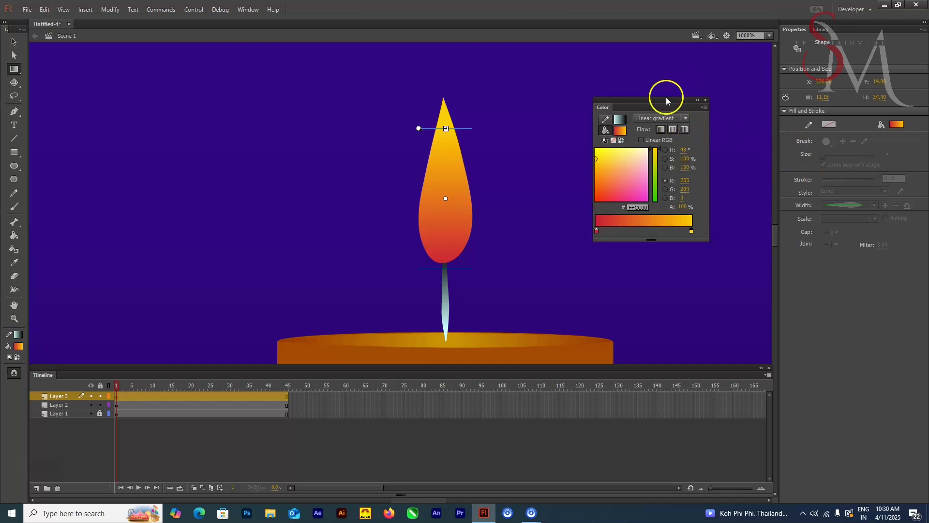
# Step: Change the flame's fill to a radial gradient and move its red centre to the lower left of the flame
pyautogui.click(661, 118)
pyautogui.click(657, 145)
pyautogui.moveTo(448, 191); pyautogui.dragTo(432, 238)
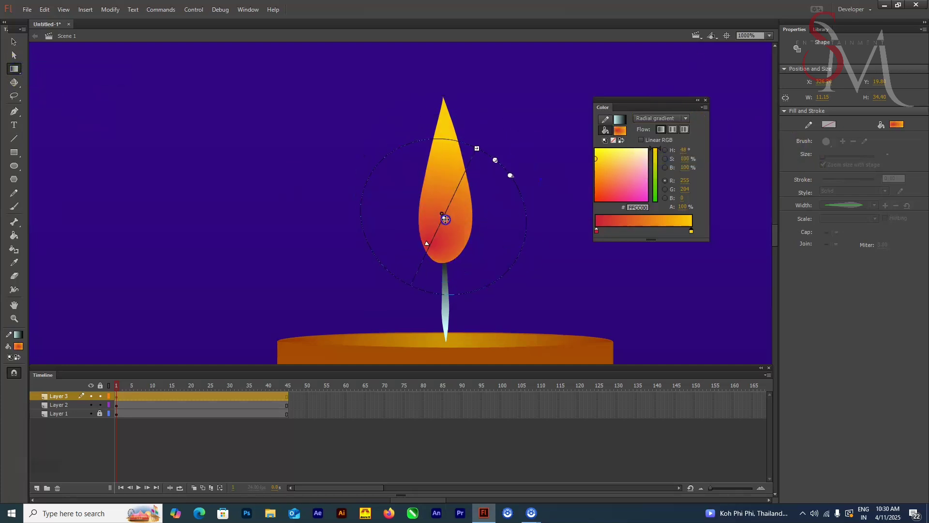
# Step: Bend the flame's outline so its upper left side curves inward below the tip
pyautogui.click(13, 42)
pyautogui.click(129, 77)
pyautogui.moveTo(461, 162); pyautogui.dragTo(469, 163)
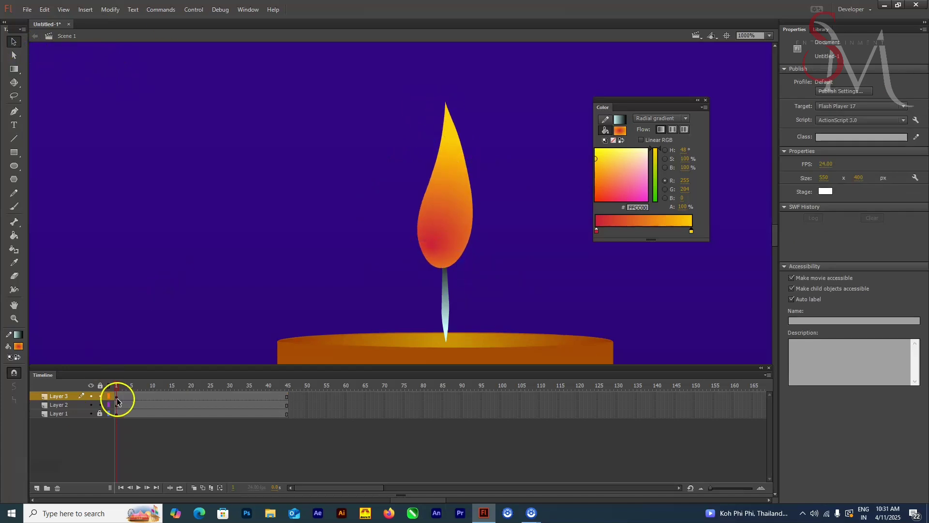
# Step: Insert a keyframe at frame 5 of Layer 3 and reshape the flame with its tip leaning right
pyautogui.rightClick(131, 396)
pyautogui.click(242, 192)
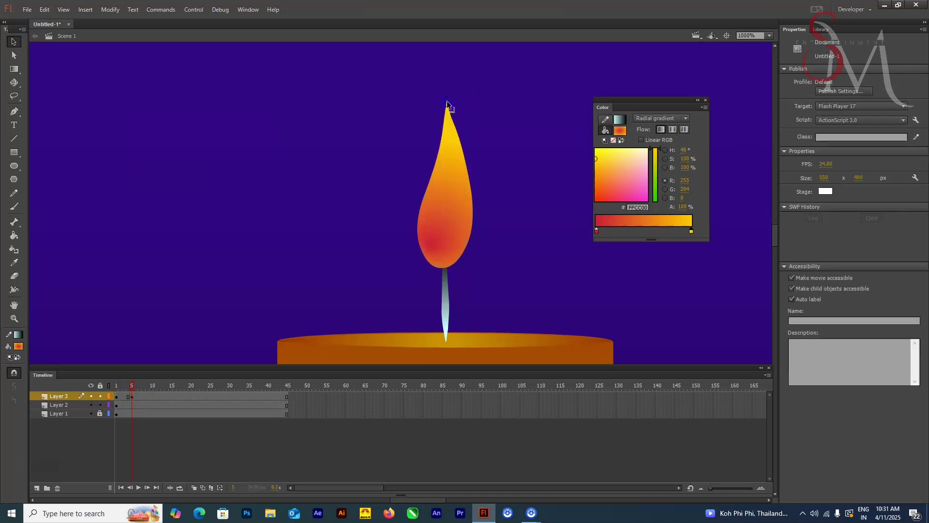
pyautogui.moveTo(471, 169); pyautogui.dragTo(458, 202)
# Step: Insert a keyframe at frame 10 of Layer 3 and reshape the flame to be shorter with an upright tip
pyautogui.moveTo(137, 386); pyautogui.dragTo(140, 387)
pyautogui.click(151, 397)
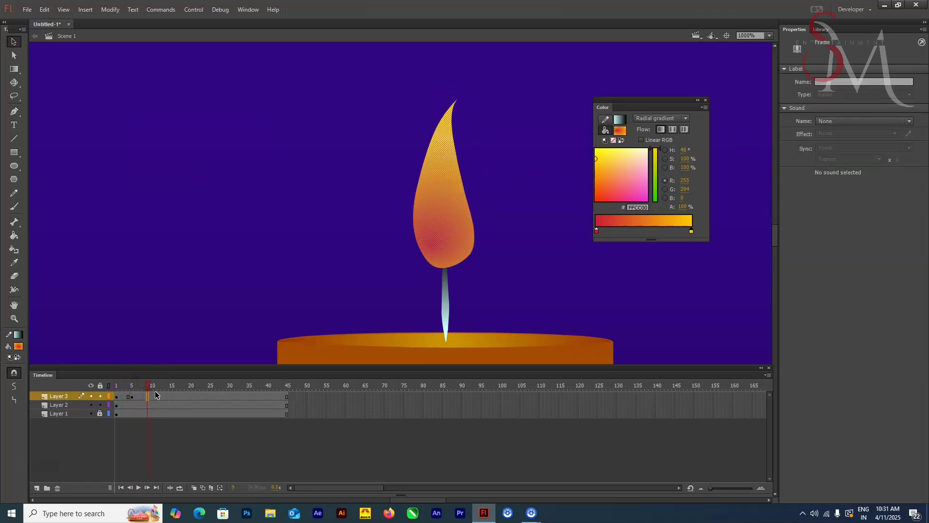
pyautogui.rightClick(152, 396)
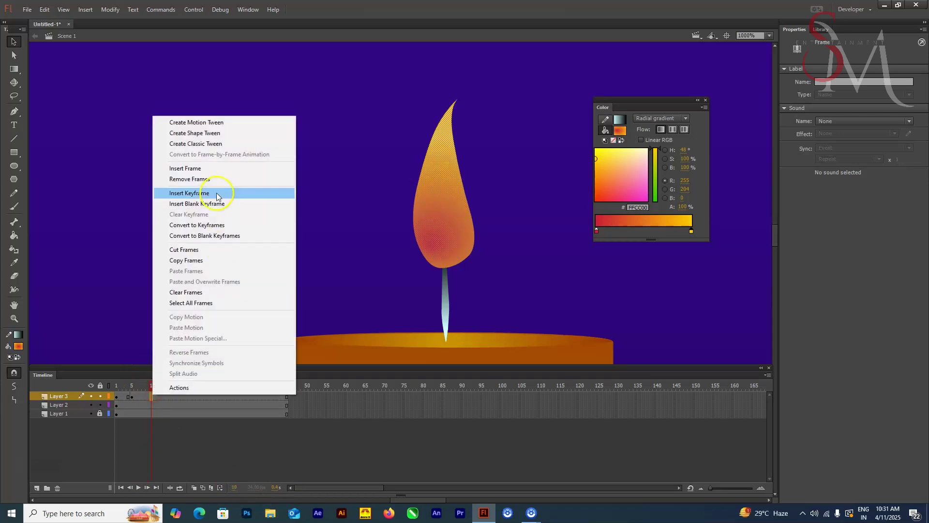
pyautogui.click(233, 192)
pyautogui.moveTo(419, 189); pyautogui.dragTo(430, 196)
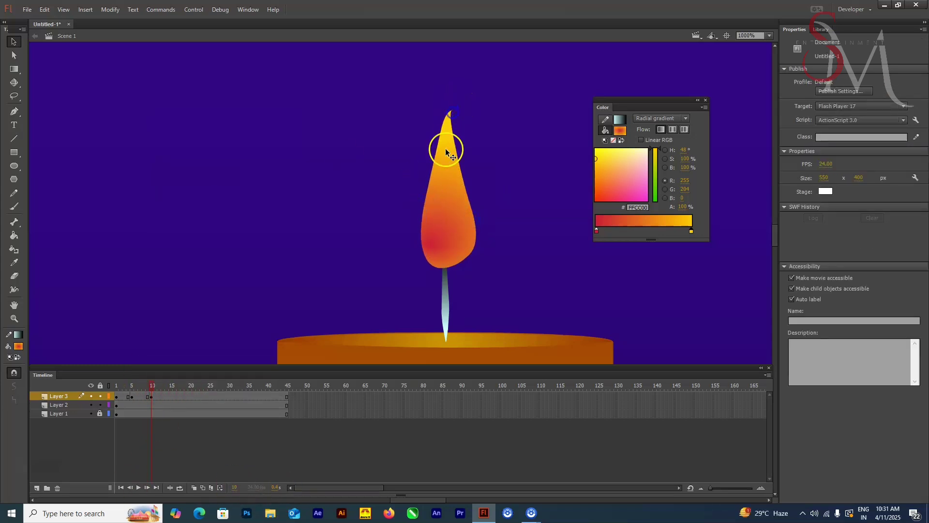
pyautogui.moveTo(446, 151); pyautogui.dragTo(442, 166)
# Step: Insert a keyframe at frame 15 of Layer 3 and reshape the flame to be taller with its tip leaning left
pyautogui.click(171, 397)
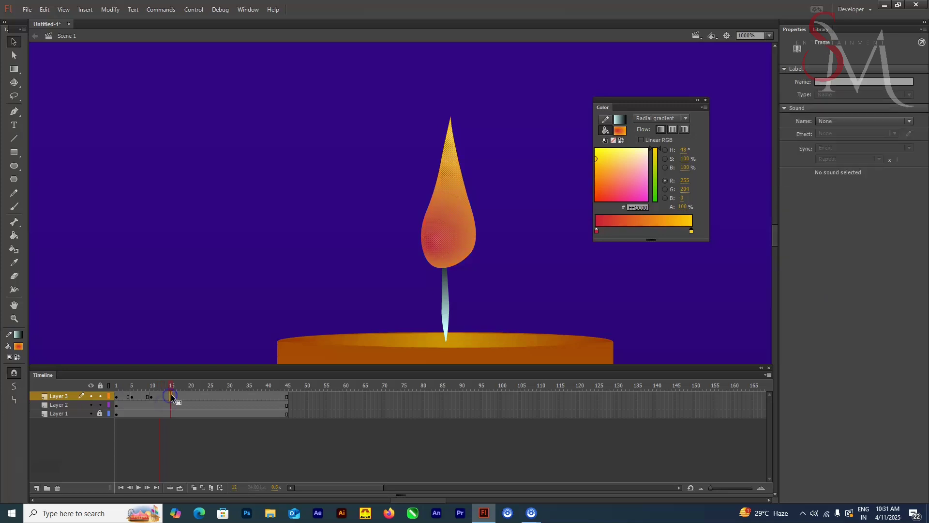
pyautogui.rightClick(170, 397)
pyautogui.click(203, 195)
pyautogui.click(458, 117)
pyautogui.moveTo(438, 179); pyautogui.dragTo(472, 201)
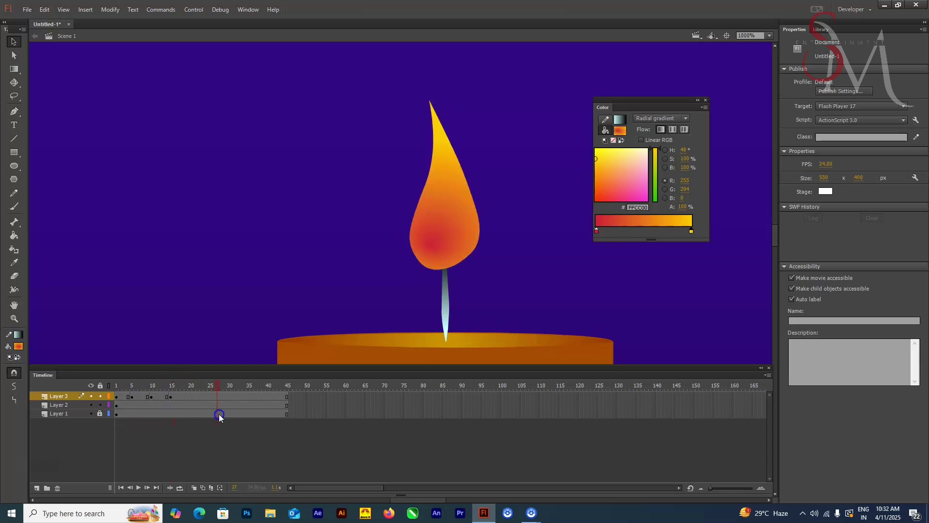
# Step: Duplicate the flame keyframes repeatedly along Layer 3 until they run past frame 90
pyautogui.click(118, 396)
pyautogui.moveTo(218, 398); pyautogui.dragTo(288, 398)
pyautogui.moveTo(289, 398); pyautogui.dragTo(365, 399)
pyautogui.moveTo(365, 398); pyautogui.dragTo(443, 401)
# Step: Extend Layer 2 and Layer 1 to the end of the flame animation and preview the movie
pyautogui.click(469, 405)
pyautogui.press('F5')
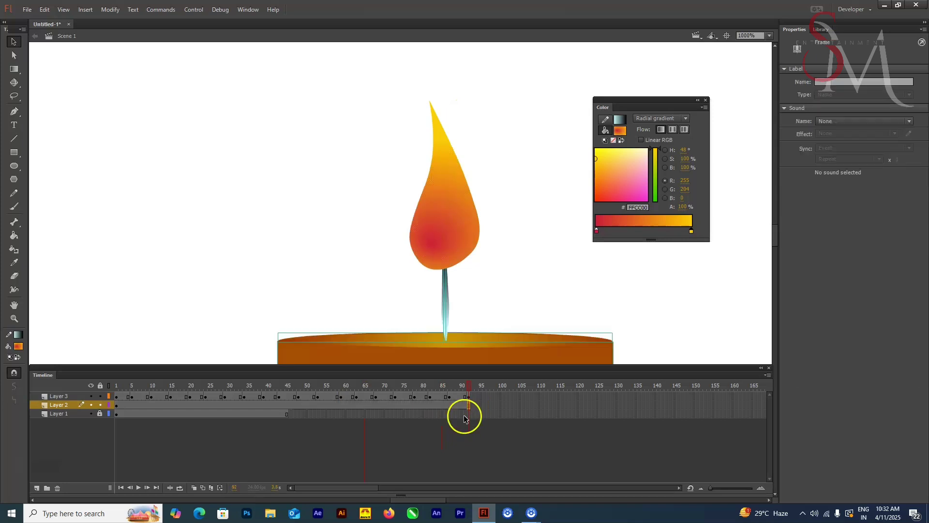
pyautogui.click(468, 414)
pyautogui.press('F5')
pyautogui.hotkey('ctrl', 'Return')
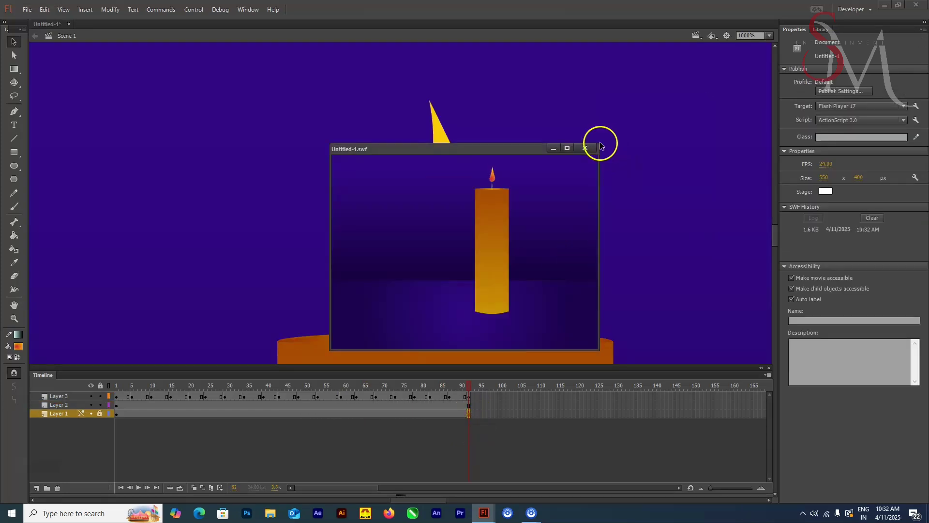
pyautogui.click(585, 147)
# Step: Select the candle and wick on Layer 2 and scale them down to about three quarters of their size
pyautogui.hotkey('ctrl', '-')
pyautogui.hotkey('ctrl', '-')
pyautogui.hotkey('ctrl', '-')
pyautogui.hotkey('ctrl', '-')
pyautogui.click(340, 305)
pyautogui.click(117, 406)
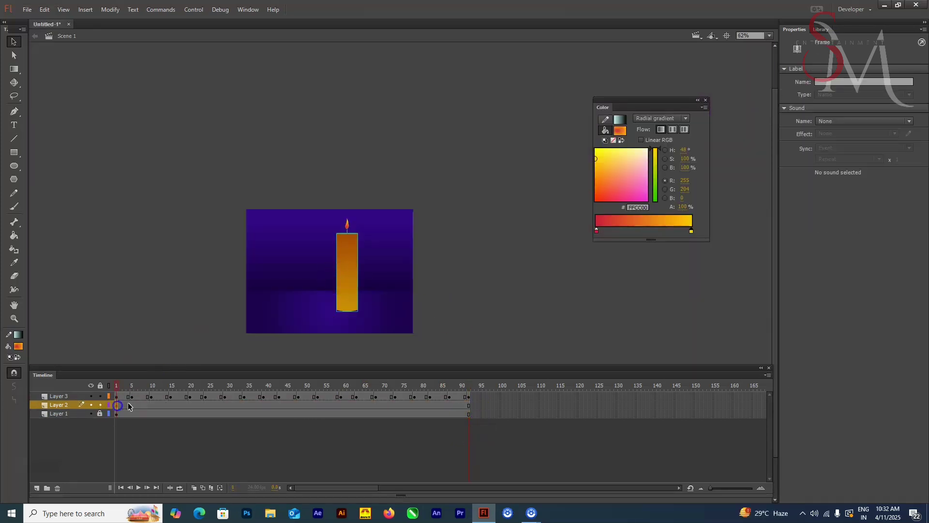
pyautogui.hotkey('ctrl', '=')
pyautogui.hotkey('ctrl', '=')
pyautogui.moveTo(413, 211); pyautogui.dragTo(499, 281)
pyautogui.click(494, 286)
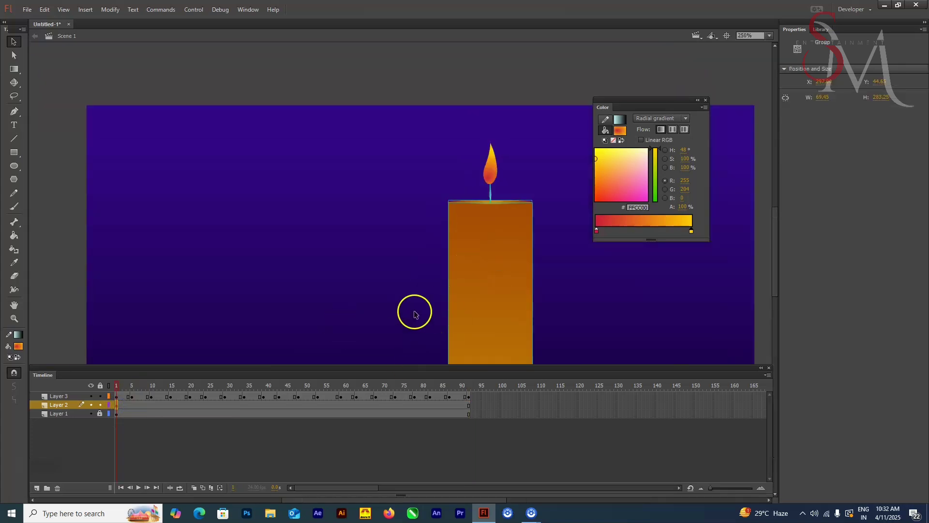
pyautogui.press('q')
pyautogui.moveTo(532, 173); pyautogui.dragTo(514, 233)
pyautogui.scroll(-3, 564, 135)
pyautogui.hscroll(-2, 557, 232)
# Step: Move the flame onto the resized candle's wick in the Layer 3 keyframes at frames 1, 5, 10 and 15
pyautogui.click(59, 396)
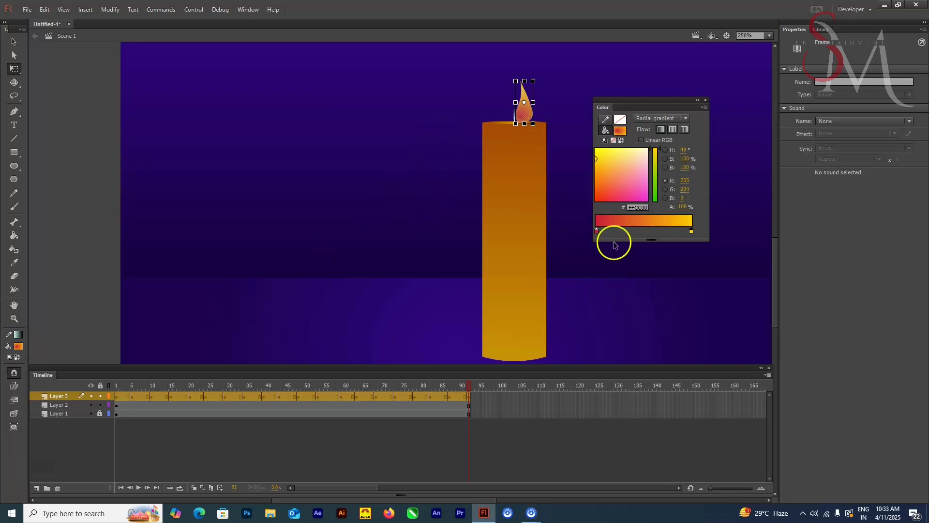
pyautogui.click(521, 103)
pyautogui.click(213, 425)
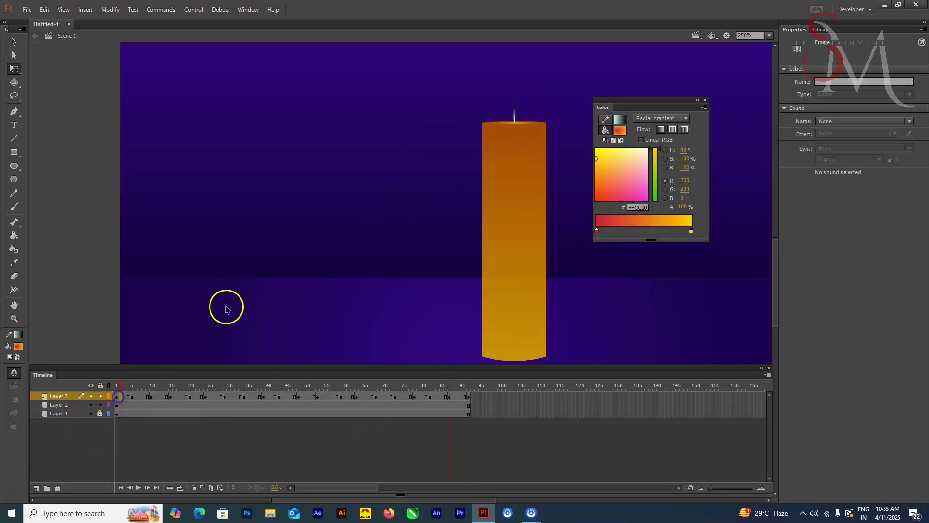
pyautogui.scroll(3, 320, 292)
pyautogui.moveTo(504, 147); pyautogui.dragTo(497, 213)
pyautogui.click(131, 396)
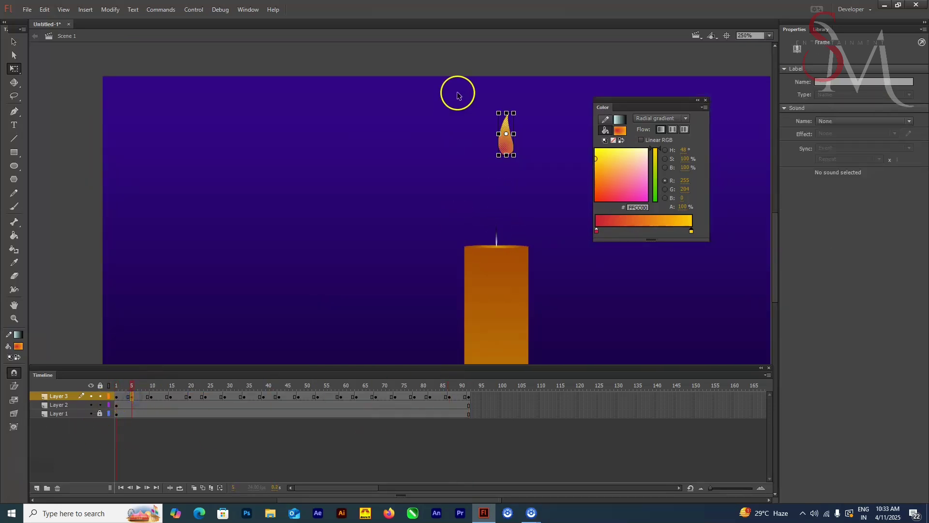
pyautogui.moveTo(503, 138); pyautogui.dragTo(497, 218)
pyautogui.click(153, 396)
pyautogui.moveTo(507, 140); pyautogui.dragTo(497, 213)
pyautogui.click(170, 396)
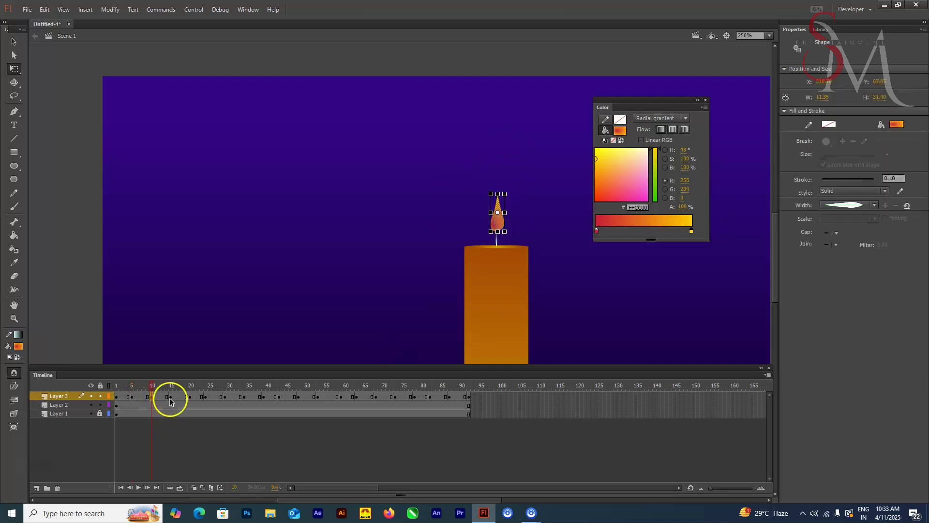
pyautogui.click(508, 147)
pyautogui.moveTo(507, 147); pyautogui.dragTo(498, 213)
# Step: Replace the old Layer 3 frames after frame 15 with copies of the repositioned flame keyframes and lengthen the gaps around frames 17 and 81
pyautogui.moveTo(476, 397); pyautogui.dragTo(438, 397)
pyautogui.rightClick(191, 397)
pyautogui.click(227, 180)
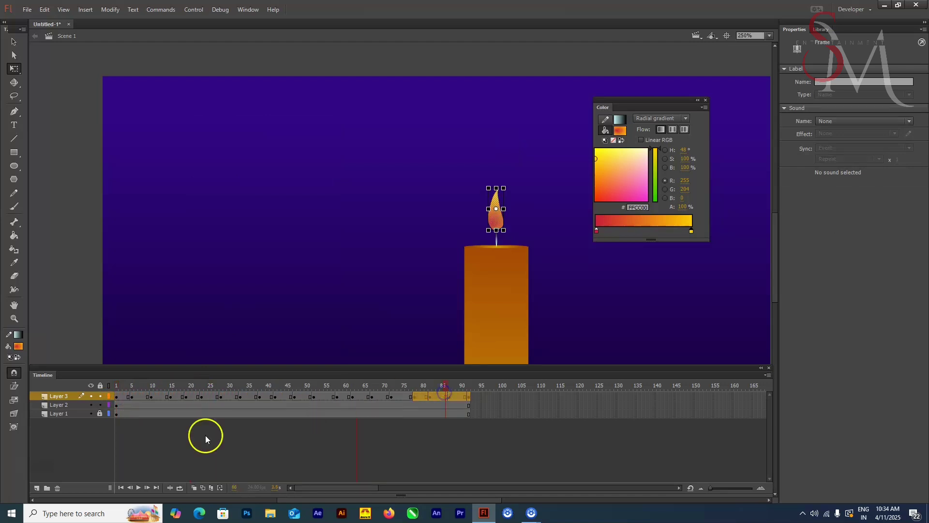
pyautogui.click(179, 396)
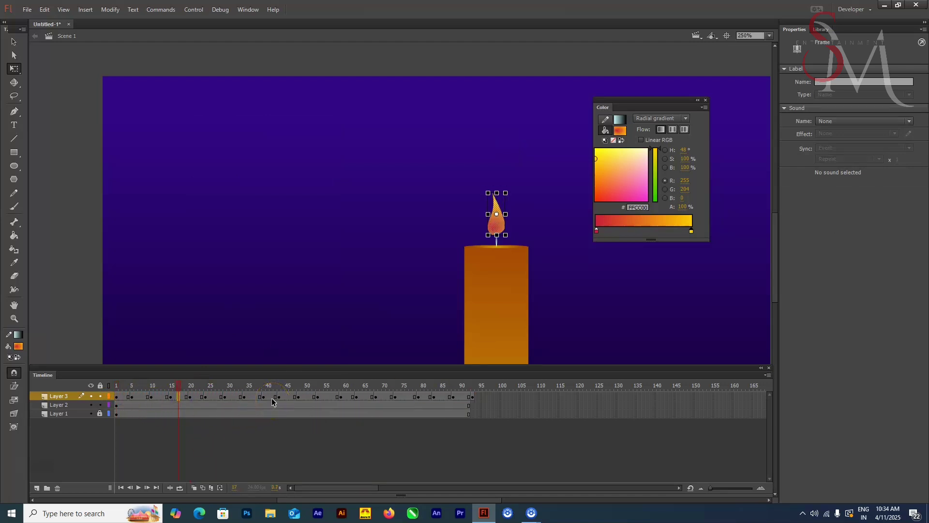
pyautogui.click(426, 397)
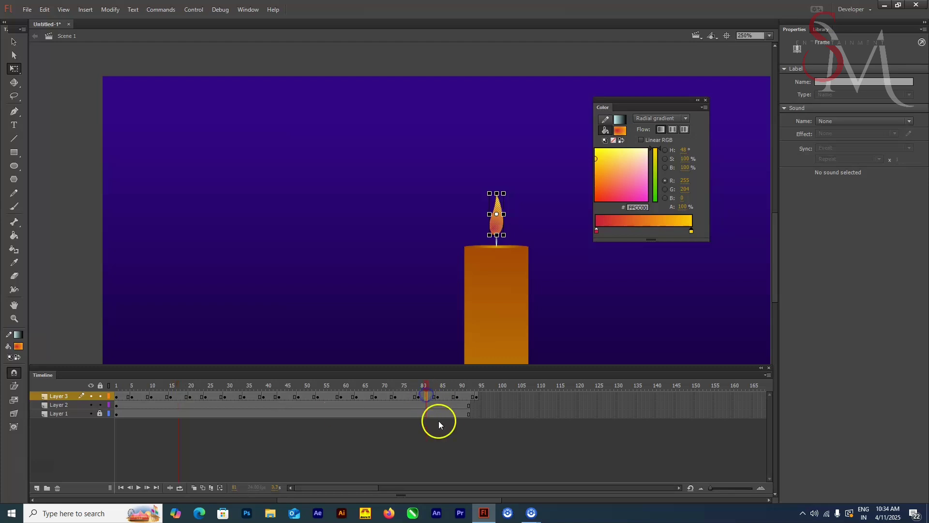
# Step: Set the alpha of the flame gradient's red centre colour to 30% in the keyframes at frames 1 and 5
pyautogui.hotkey('ctrl', '=')
pyautogui.hotkey('ctrl', '=')
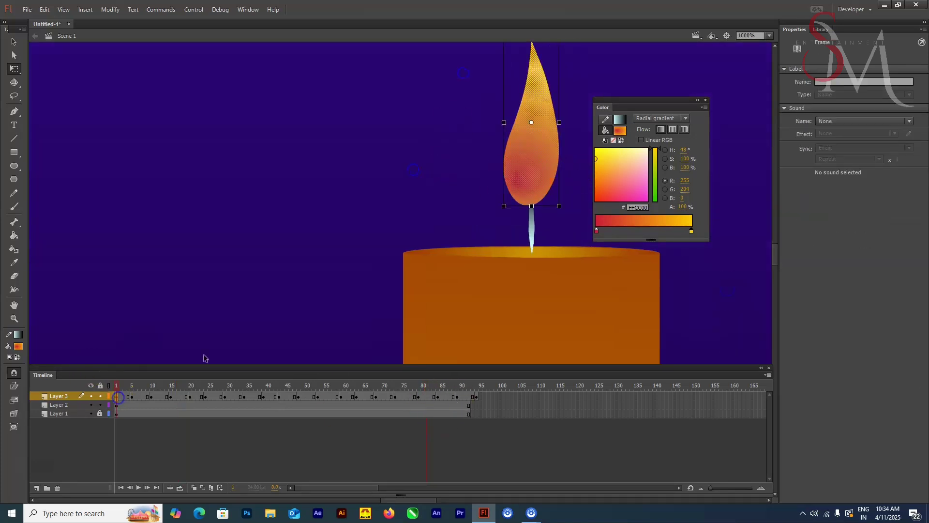
pyautogui.click(618, 232)
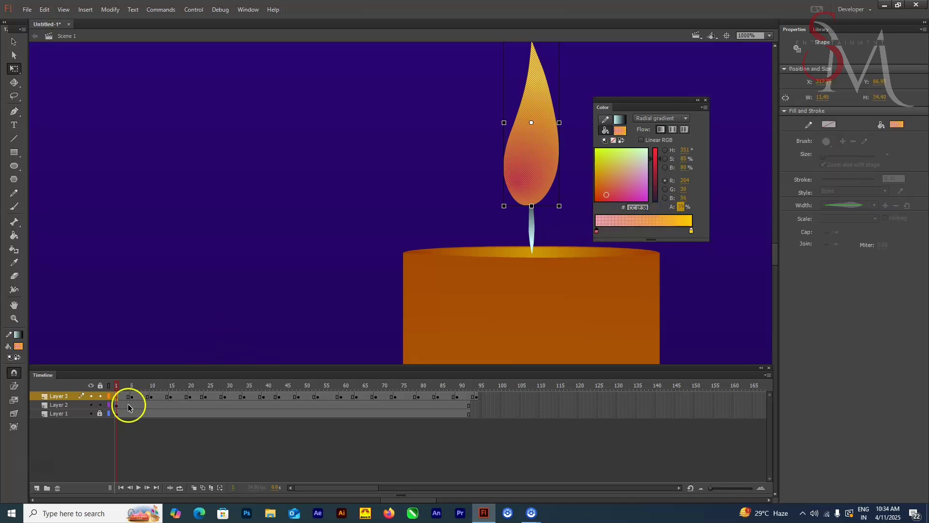
pyautogui.click(131, 397)
pyautogui.click(681, 206)
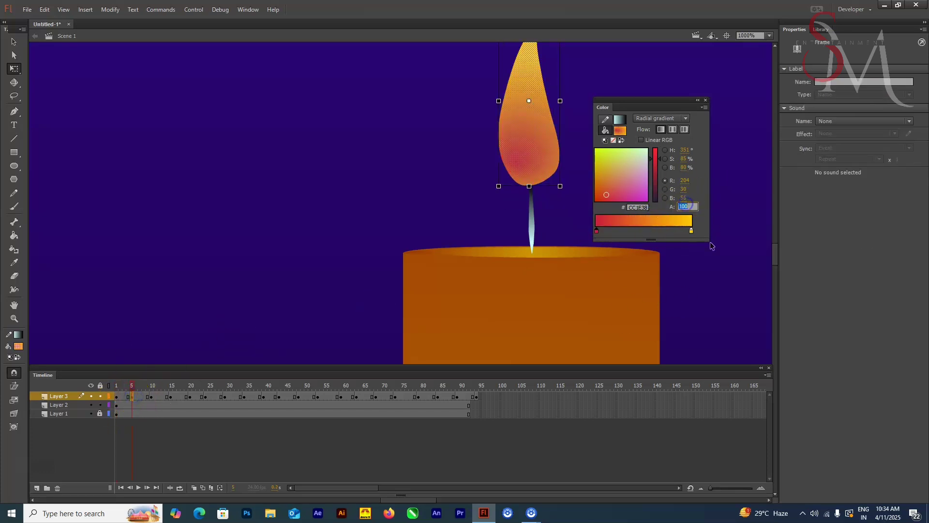
pyautogui.write('30')
pyautogui.press('Return')
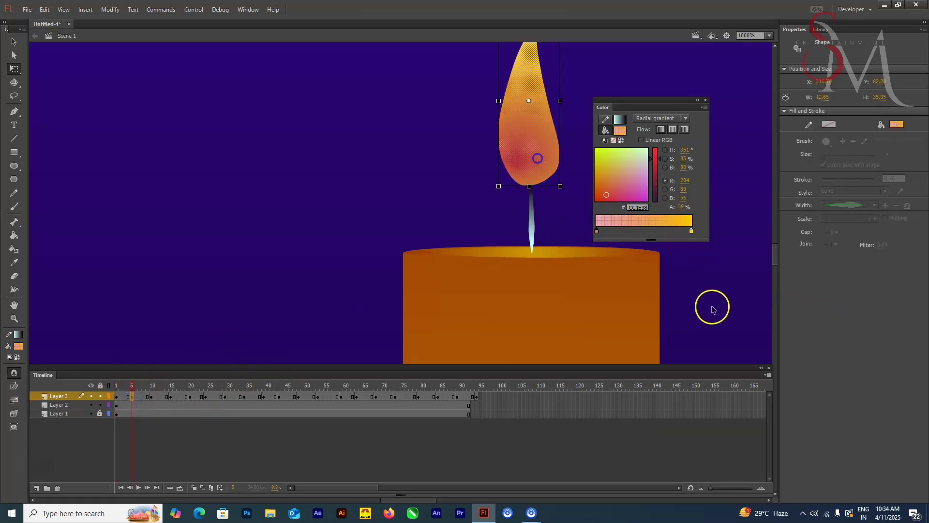
# Step: Set the alpha of the flame gradient's red centre colour to 39% in the Layer 3 keyframes at frames 10 and 15
pyautogui.click(713, 309)
pyautogui.click(151, 396)
pyautogui.click(173, 396)
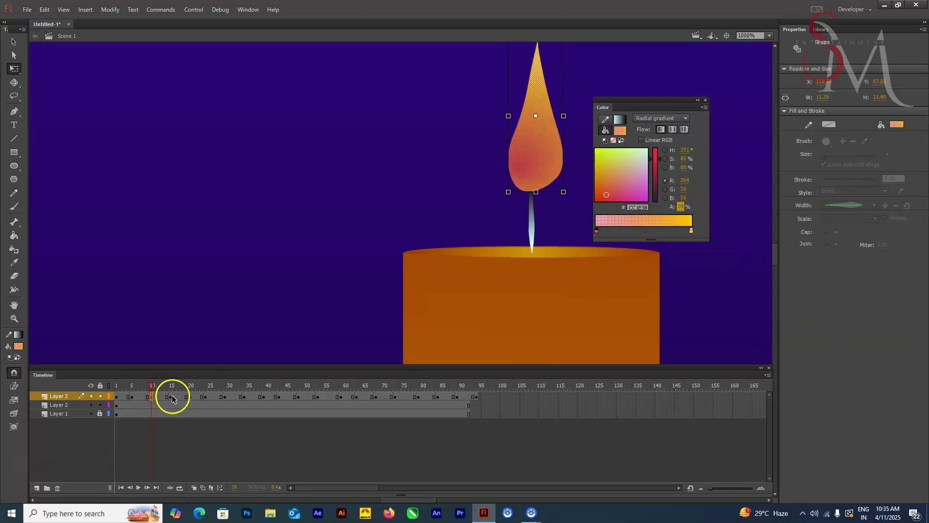
pyautogui.press('Return')
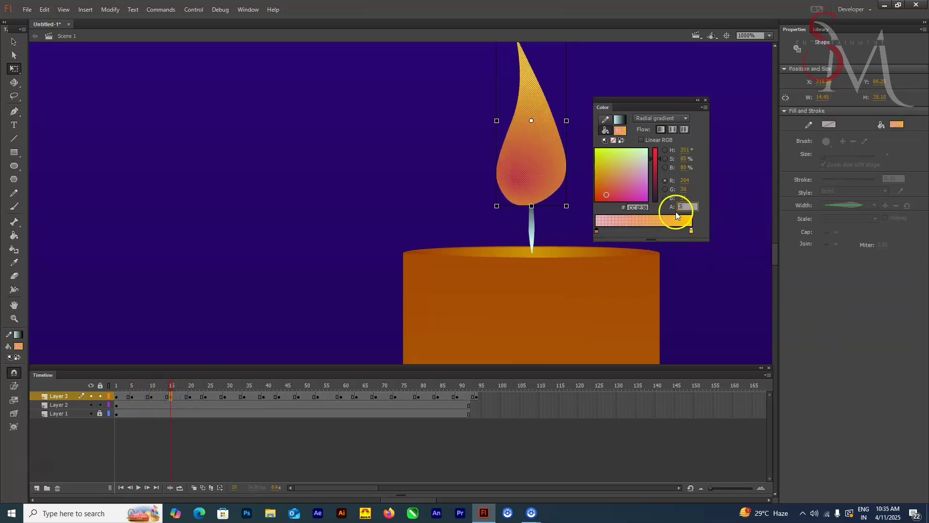
pyautogui.click(602, 438)
pyautogui.click(167, 397)
pyautogui.click(190, 396)
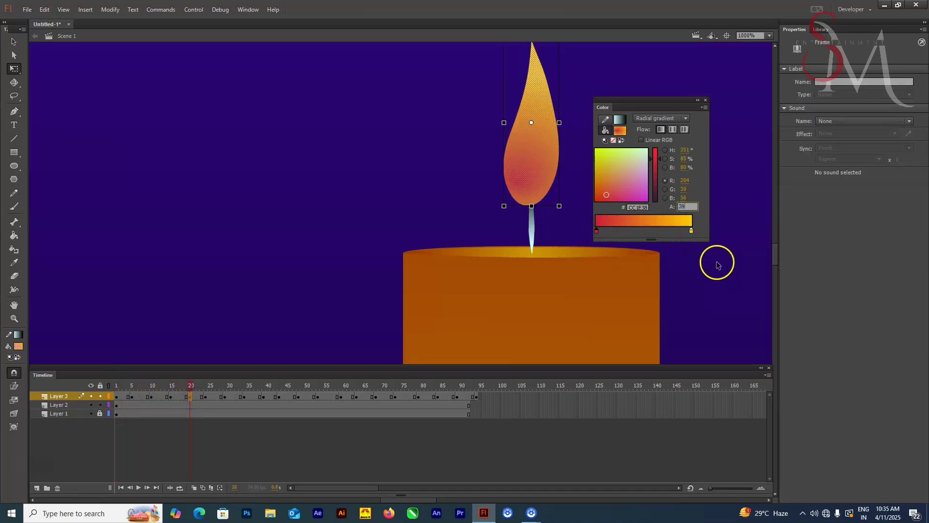
# Step: Remove the old Layer 3 frames from frame 20 onward and fill the layer with copies of the semi-transparent flame keyframes up to frame 108
pyautogui.moveTo(484, 396); pyautogui.dragTo(116, 397)
pyautogui.rightClick(191, 396)
pyautogui.click(252, 225)
pyautogui.moveTo(145, 396); pyautogui.dragTo(290, 395)
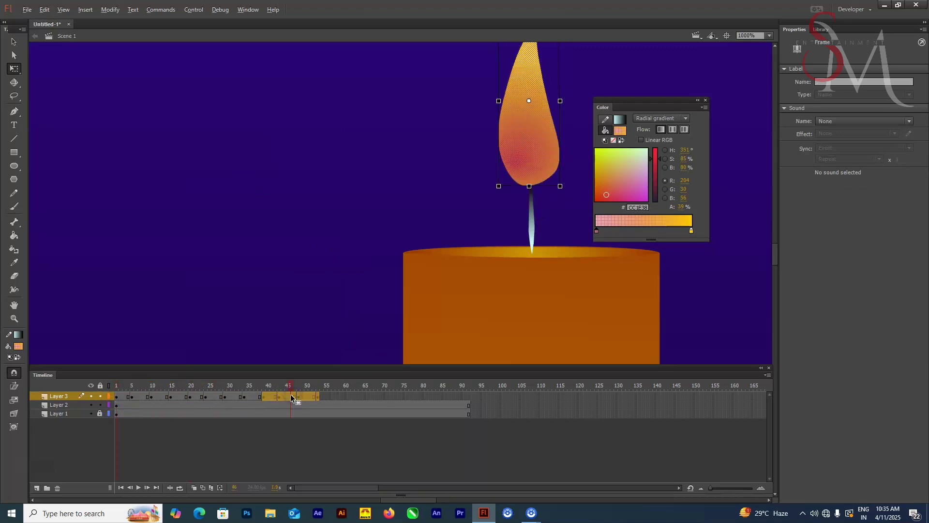
pyautogui.moveTo(352, 396); pyautogui.dragTo(531, 399)
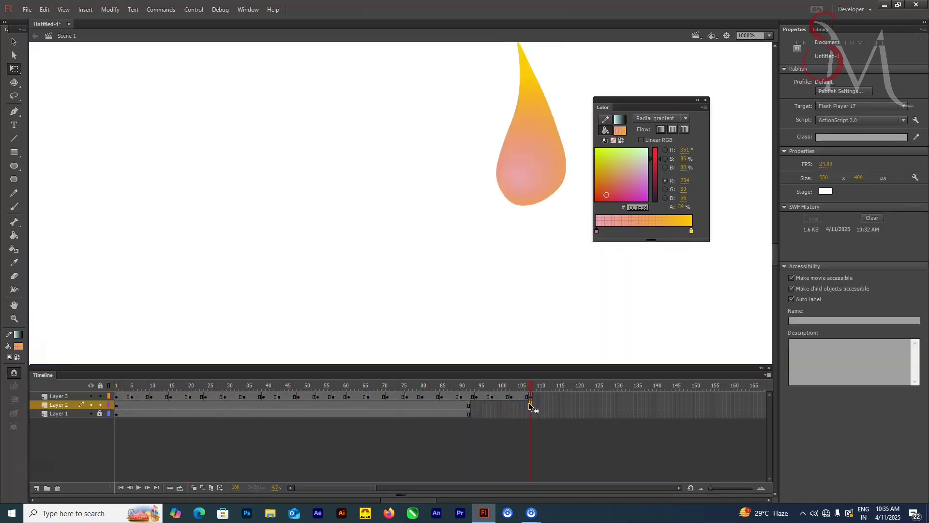
# Step: Extend Layer 2 and Layer 1 to frame 108 and play back the flame animation
pyautogui.doubleClick(531, 406)
pyautogui.click(530, 414)
pyautogui.press('F5')
pyautogui.press('Return')
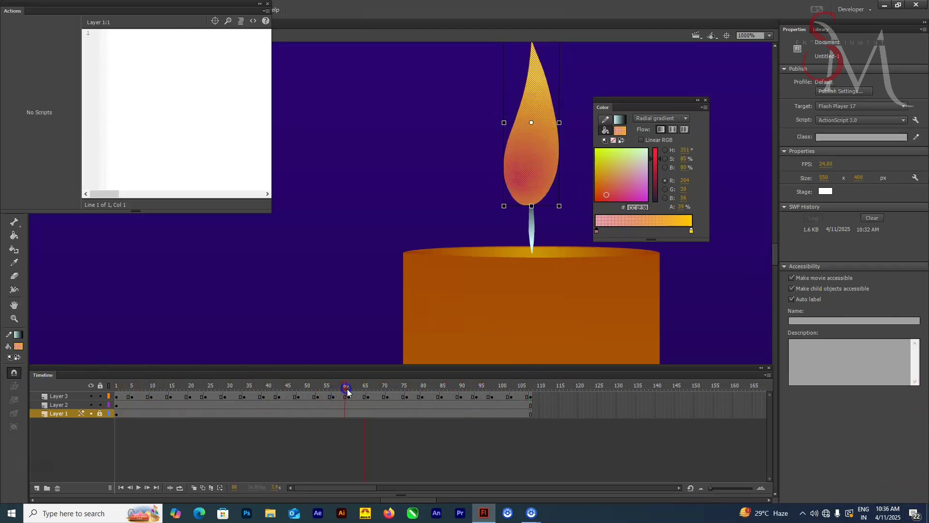
pyautogui.press('Return')
pyautogui.click(267, 4)
# Step: Insert extra frames on Layer 3 around frames 22, 42, 57, 61 and 95 to lengthen the short flame holds
pyautogui.click(198, 396)
pyautogui.press('F5')
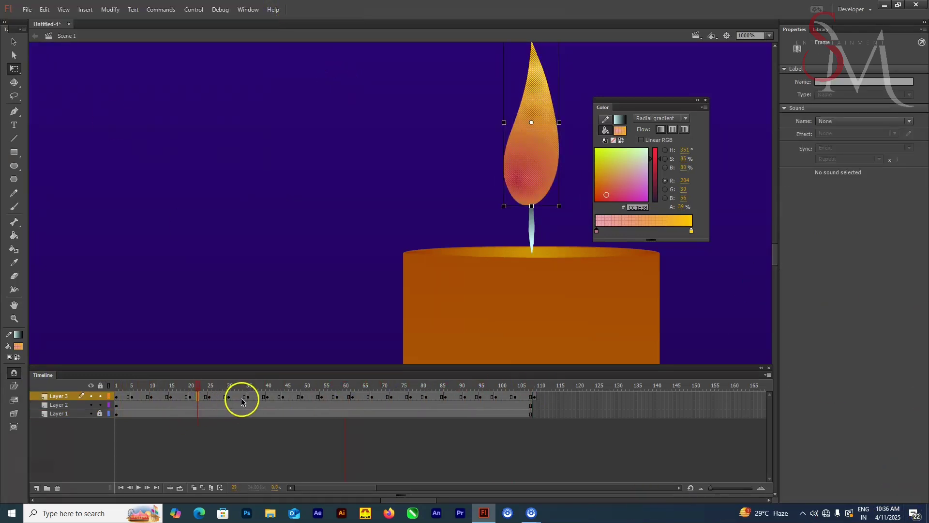
pyautogui.click(276, 397)
pyautogui.press('F5')
pyautogui.click(348, 396)
pyautogui.press('F5')
pyautogui.click(334, 397)
pyautogui.press('F5')
pyautogui.click(481, 402)
pyautogui.press('F5')
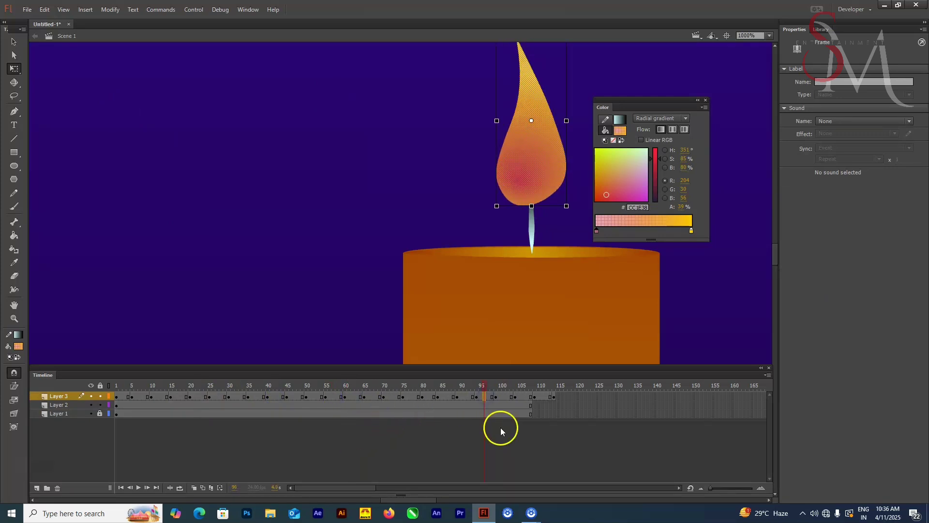
# Step: Extend Layer 2 and Layer 1 to frame 114 to match the longer flame layer
pyautogui.click(554, 404)
pyautogui.press('F5')
pyautogui.click(554, 413)
pyautogui.press('F5')
# Step: Open CANDLE LIGHTING ANIMATION and CANDLE from the prism logo\extra folder on drive F, keeping only CANDLE LIGHTING ANIMATION open as a reference
pyautogui.hotkey('ctrl', 'o')
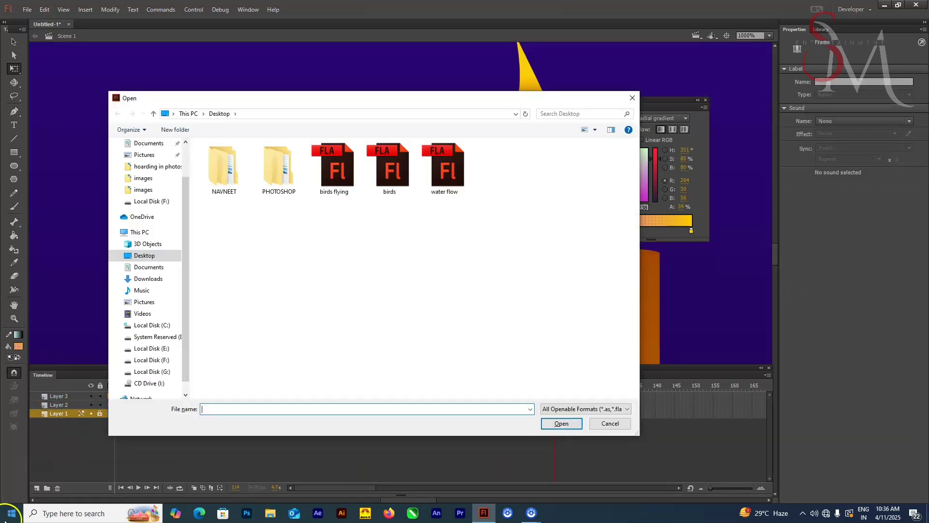
pyautogui.click(152, 360)
pyautogui.doubleClick(280, 166)
pyautogui.doubleClick(286, 241)
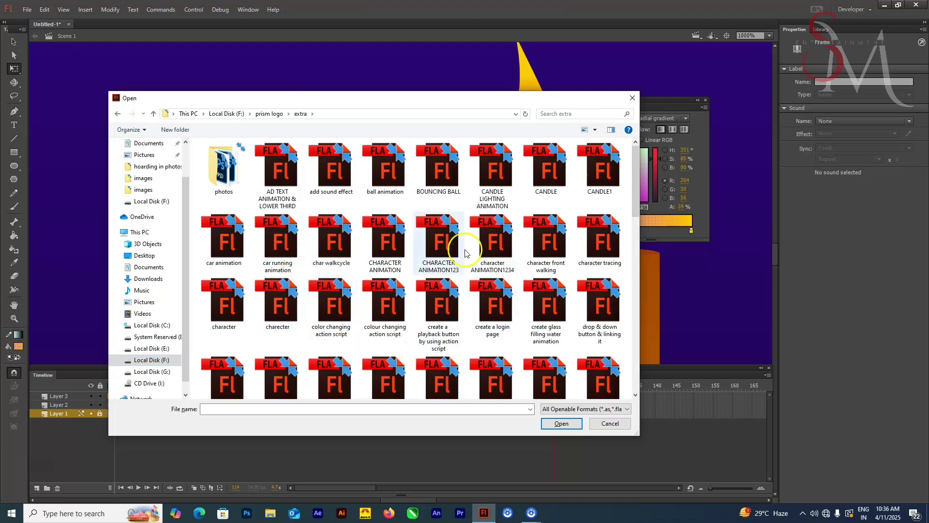
pyautogui.click(492, 167)
pyautogui.keyDown('ctrl'); pyautogui.click(545, 169); pyautogui.keyUp('ctrl')
pyautogui.click(562, 423)
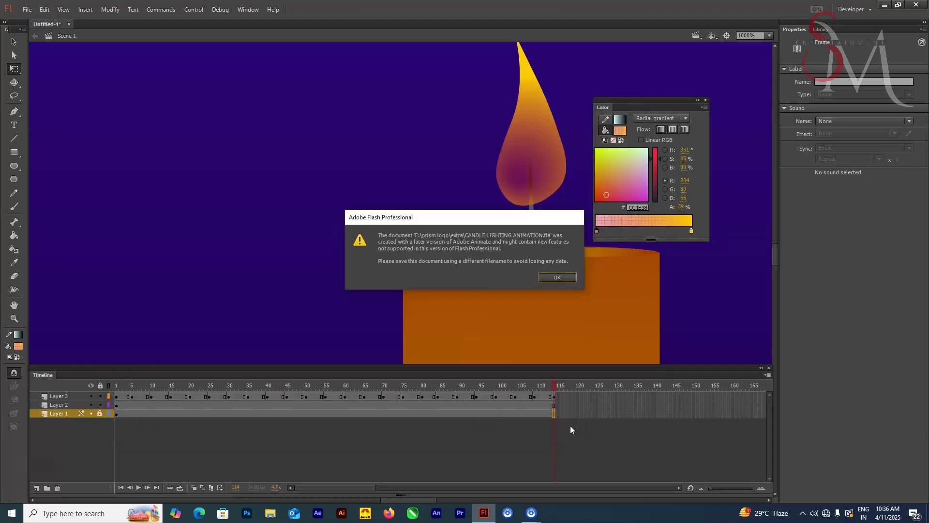
pyautogui.click(549, 276)
pyautogui.click(209, 24)
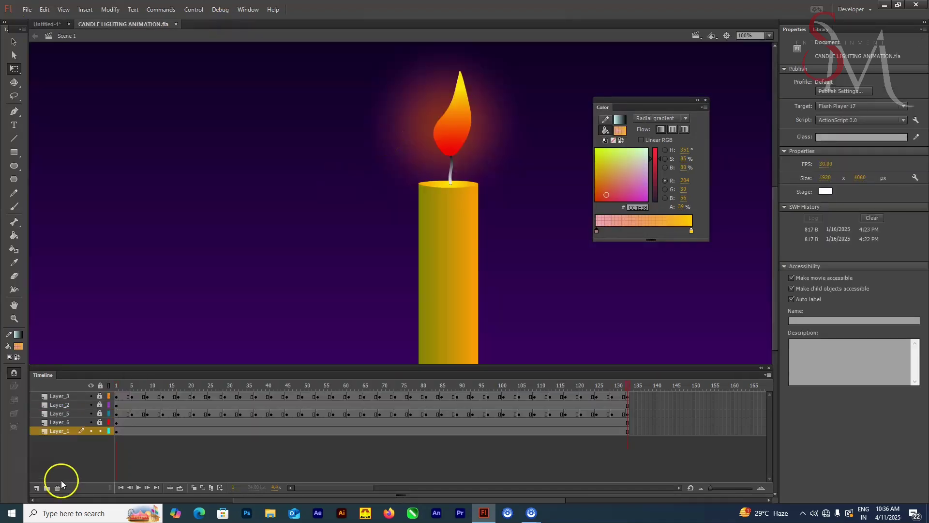
# Step: Play the reference candle animation and examine its Layer_3 flame plus the Layer_5 glow symbol's radial gradient and Blur filter
pyautogui.press('Return')
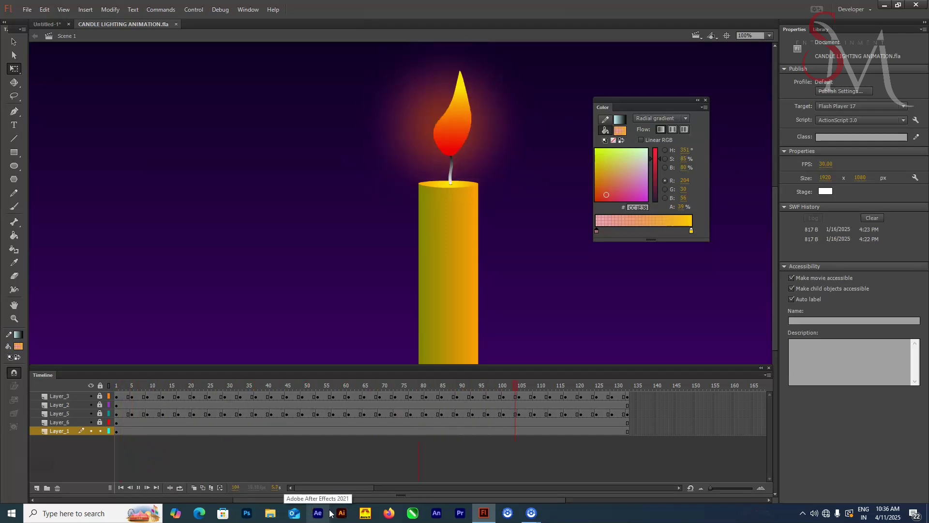
pyautogui.hotkey('ctrl', '-')
pyautogui.hotkey('ctrl', '-')
pyautogui.hotkey('ctrl', '=')
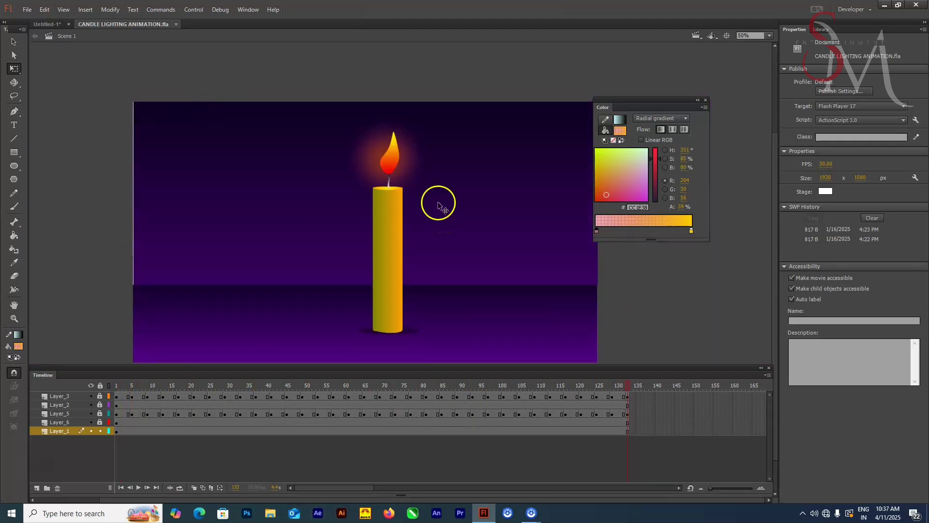
pyautogui.click(117, 397)
pyautogui.click(388, 154)
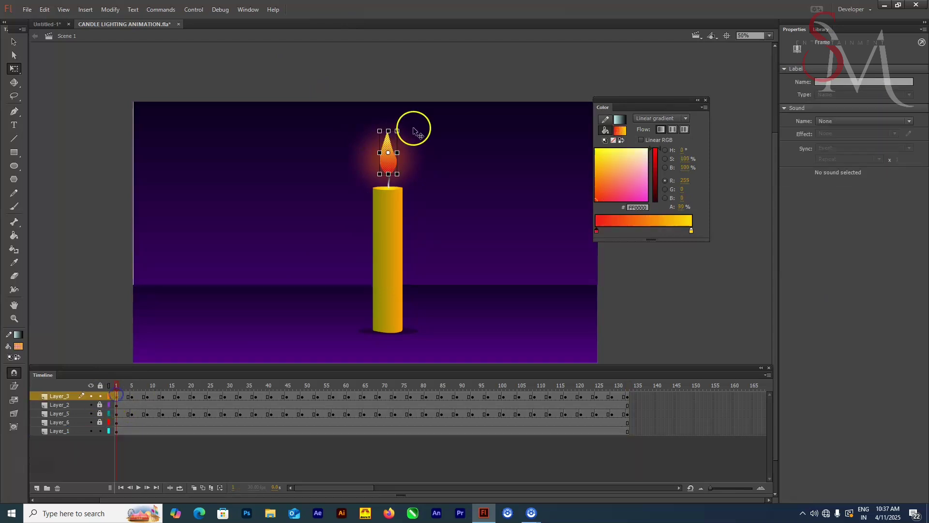
pyautogui.click(117, 415)
pyautogui.doubleClick(398, 158)
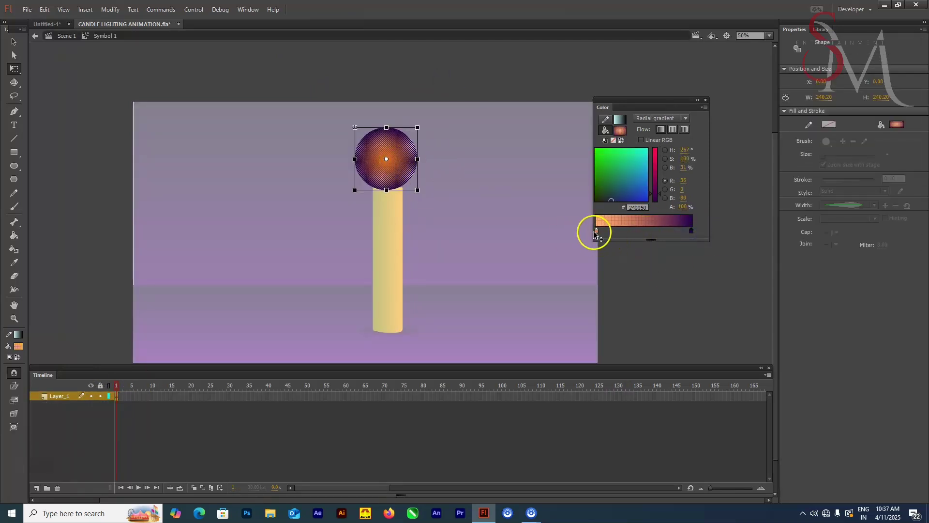
pyautogui.doubleClick(144, 107)
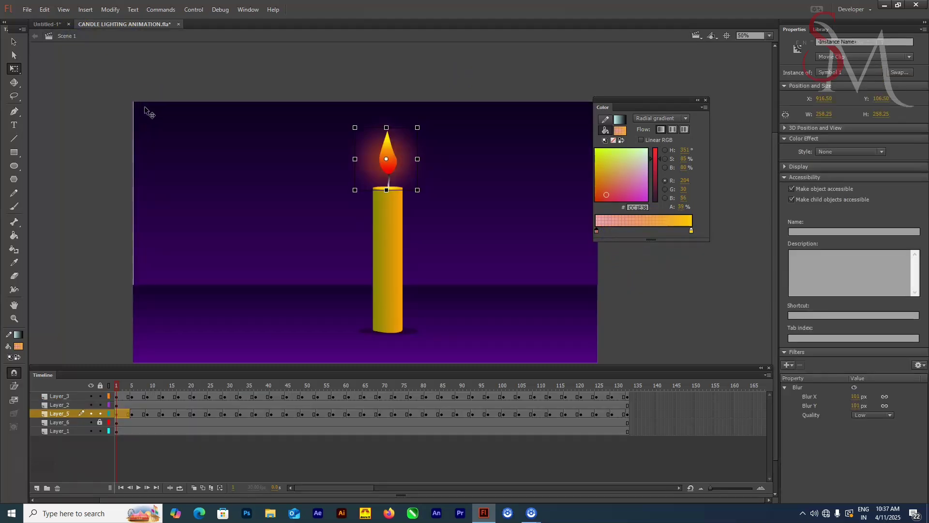
pyautogui.click(118, 414)
pyautogui.click(148, 415)
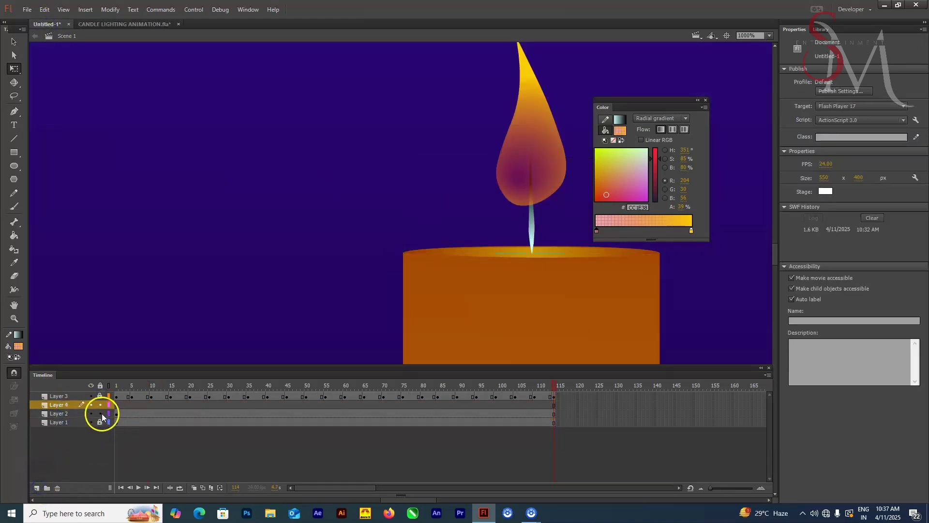
# Step: In Untitled-1, lock Layer 2 and draw a circle about 63 px wide without an outline around the flame on Layer 4
pyautogui.click(100, 414)
pyautogui.click(116, 405)
pyautogui.hotkey('ctrl', '-')
pyautogui.hotkey('ctrl', '-')
pyautogui.click(14, 166)
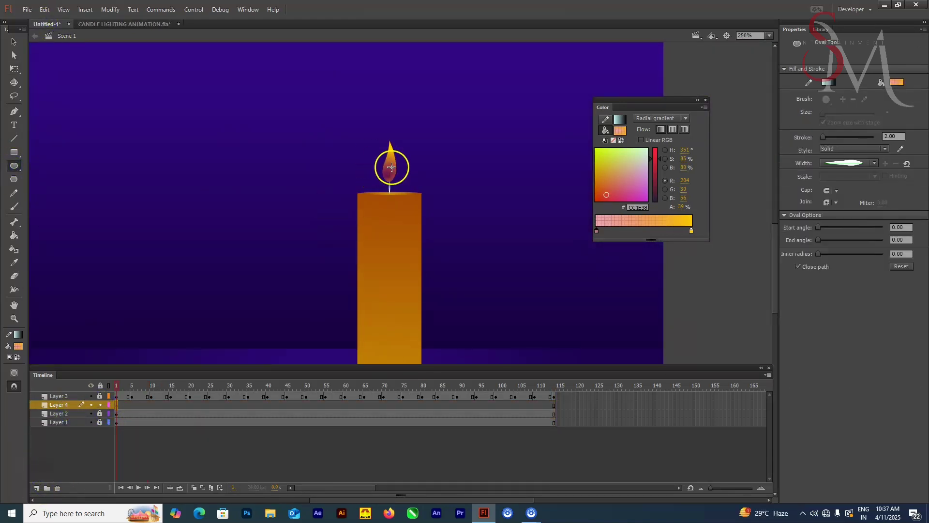
pyautogui.moveTo(391, 167); pyautogui.dragTo(428, 209)
pyautogui.click(14, 41)
pyautogui.doubleClick(373, 141)
pyautogui.moveTo(373, 141); pyautogui.dragTo(408, 125)
# Step: Enlarge the glow circle to about 80 px wide and move Layer 4 below Layer 2
pyautogui.hotkey('ctrl', 't')
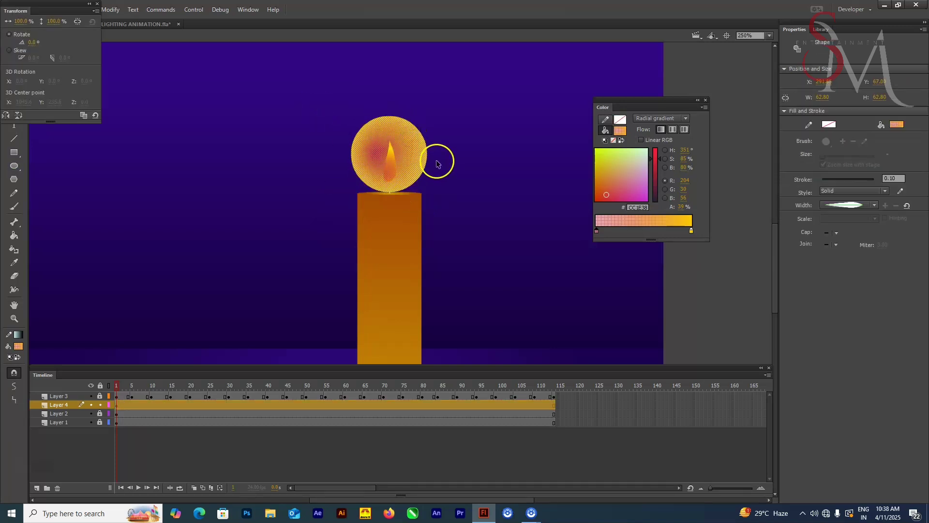
pyautogui.press('Return')
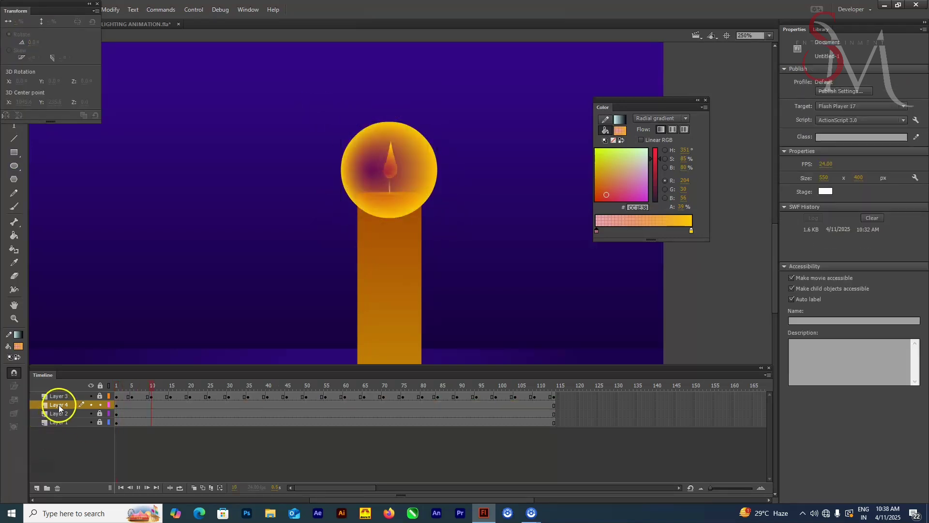
pyautogui.moveTo(59, 408); pyautogui.dragTo(61, 417)
# Step: Give the glow circle a radial gradient with a yellow #FFCC00 centre at 0% alpha and a violet #2B0576 edge at 100%
pyautogui.click(411, 157)
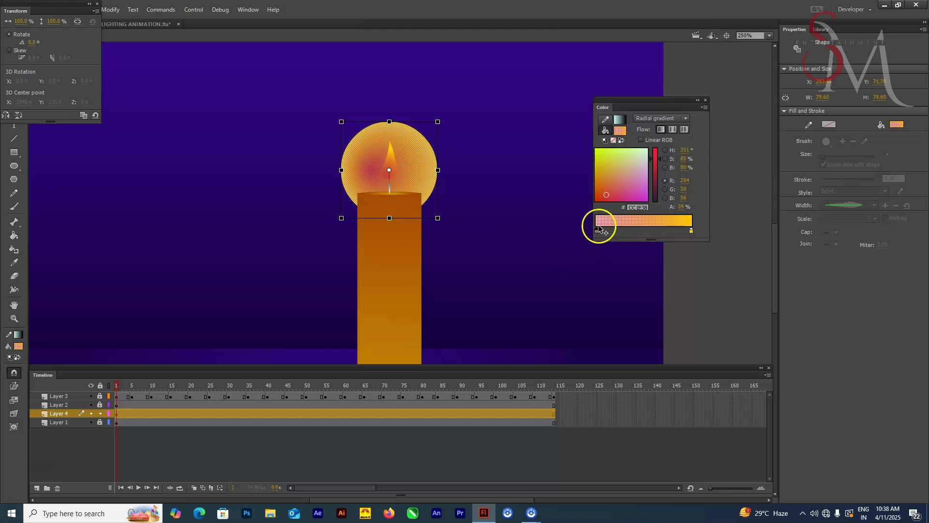
pyautogui.click(691, 231)
pyautogui.moveTo(685, 209); pyautogui.dragTo(591, 228)
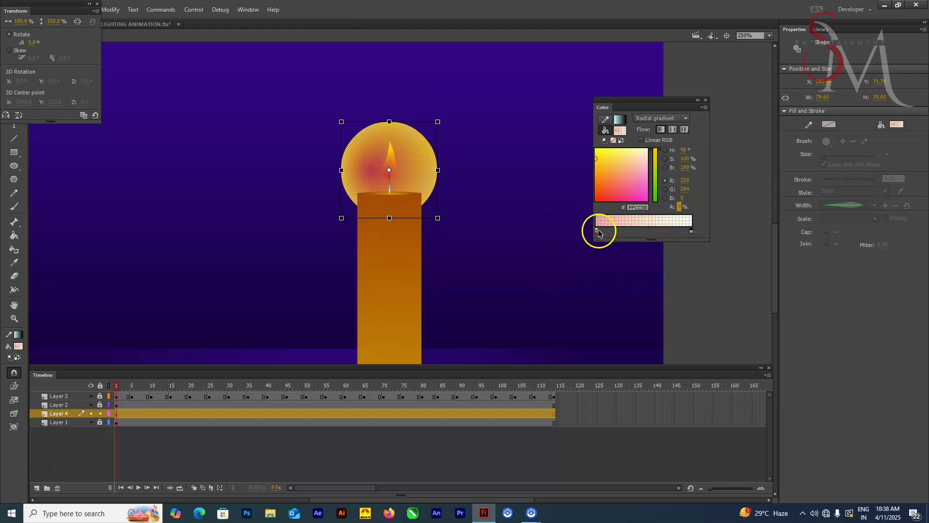
pyautogui.click(596, 230)
pyautogui.moveTo(676, 208); pyautogui.dragTo(706, 261)
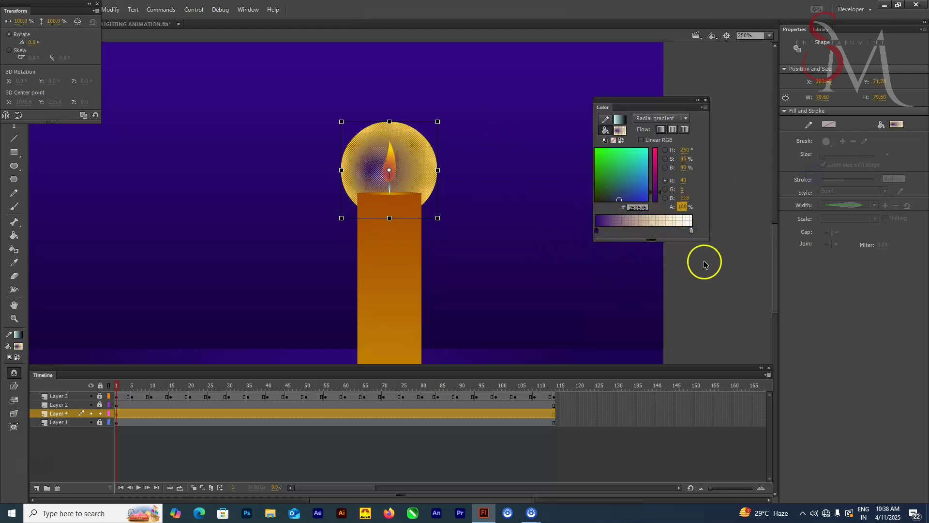
pyautogui.moveTo(691, 231); pyautogui.dragTo(602, 233)
pyautogui.moveTo(596, 230); pyautogui.dragTo(732, 230)
pyautogui.click(595, 234)
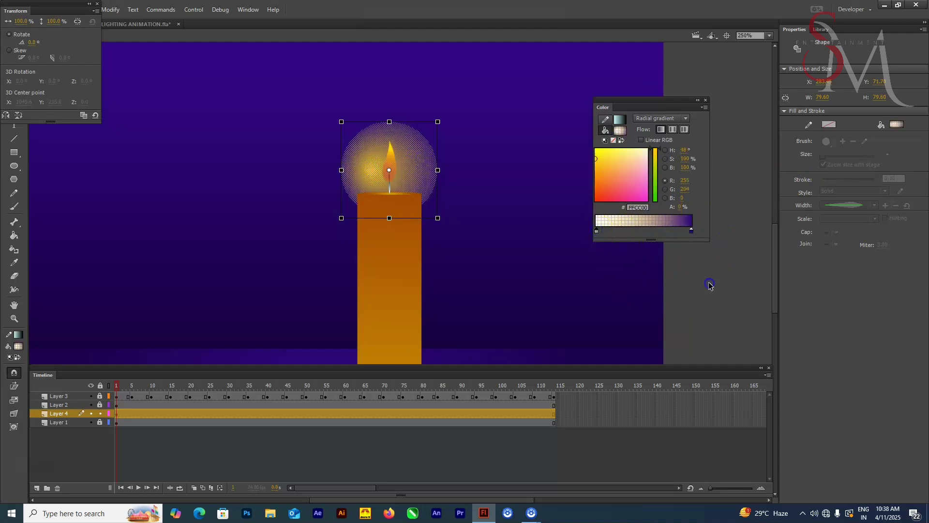
# Step: Move the centre of the glow's radial gradient to the middle of the circle behind the flame, and compare with the reference glow
pyautogui.moveTo(14, 69); pyautogui.dragTo(53, 81)
pyautogui.click(392, 180)
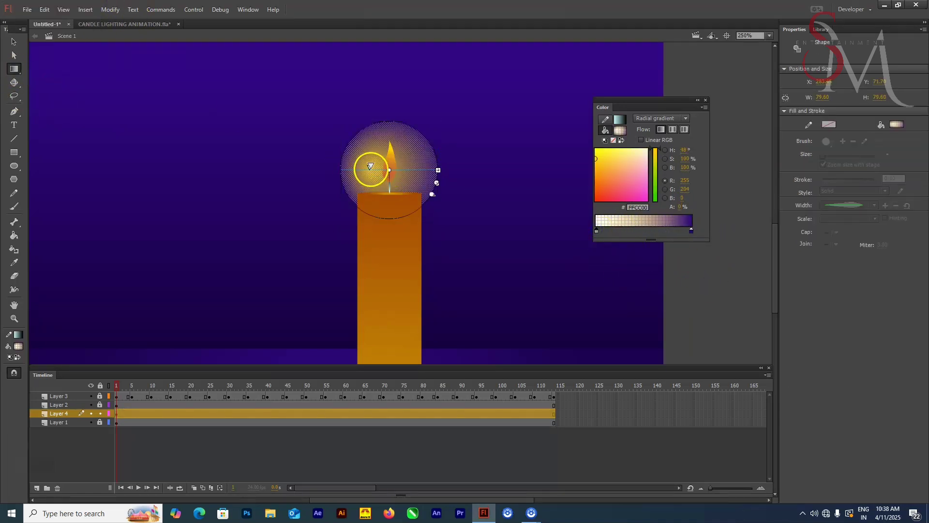
pyautogui.moveTo(370, 166); pyautogui.dragTo(389, 169)
pyautogui.press('v')
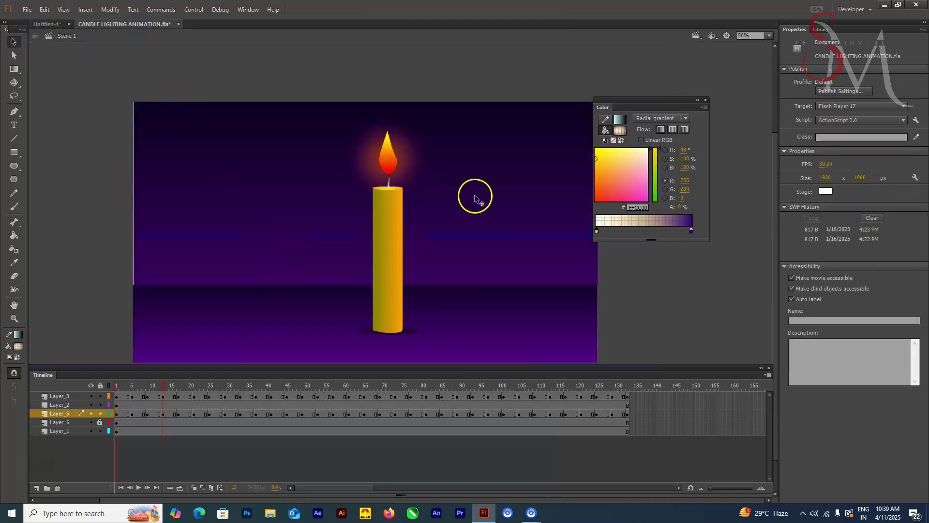
pyautogui.click(858, 406)
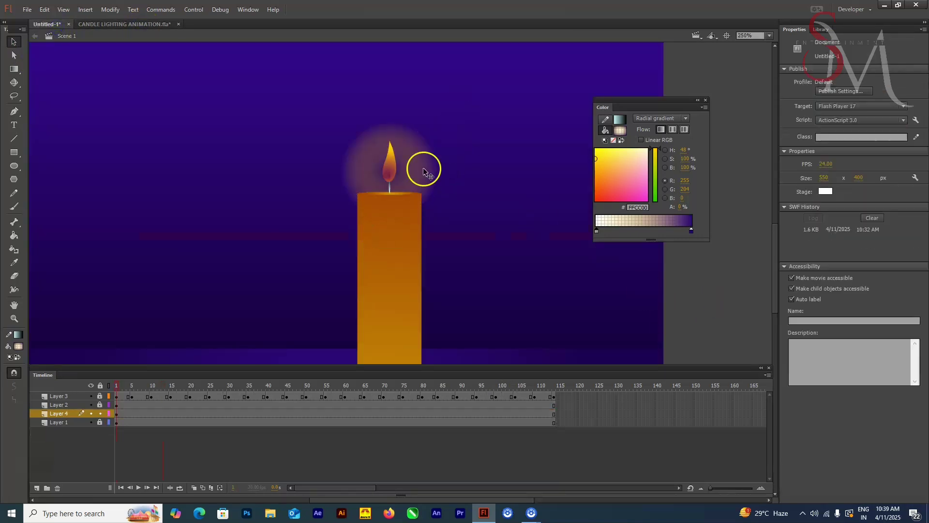
# Step: Set the glow gradient's yellow centre colour to 100% alpha and its violet edge colour to 0% alpha
pyautogui.click(423, 166)
pyautogui.click(732, 280)
pyautogui.click(421, 164)
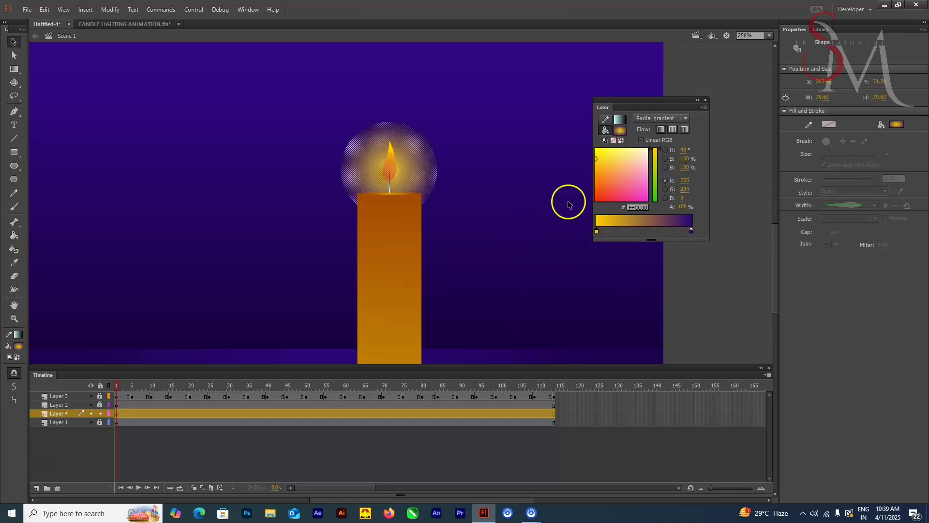
pyautogui.click(691, 231)
pyautogui.click(684, 207)
pyautogui.write('0')
pyautogui.click(508, 239)
# Step: Try converting the glow circle to a movie clip symbol, look inside it and return to Scene 1
pyautogui.click(426, 166)
pyautogui.press('F8')
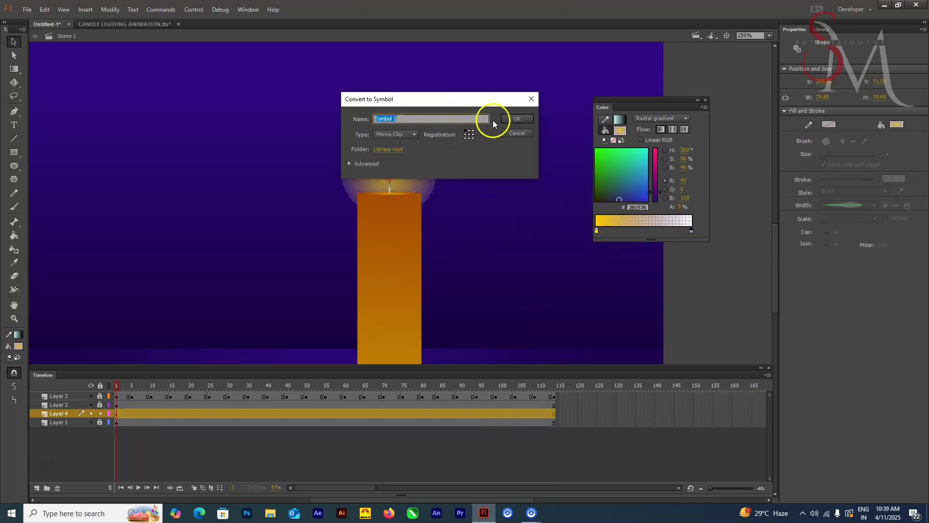
pyautogui.click(494, 118)
pyautogui.doubleClick(424, 183)
pyautogui.click(83, 37)
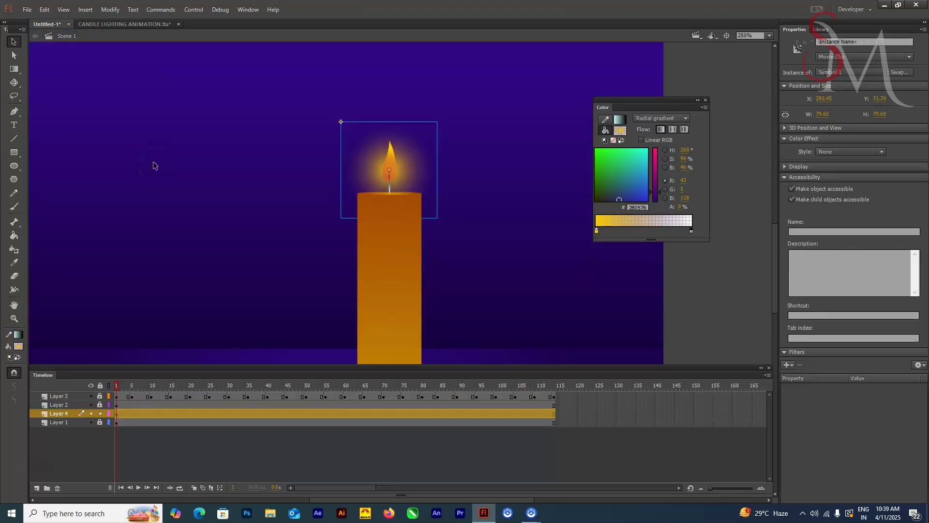
# Step: Try the glow gradient's violet edge colour at 100% alpha
pyautogui.click(430, 152)
pyautogui.click(675, 206)
pyautogui.write('100')
pyautogui.press('Return')
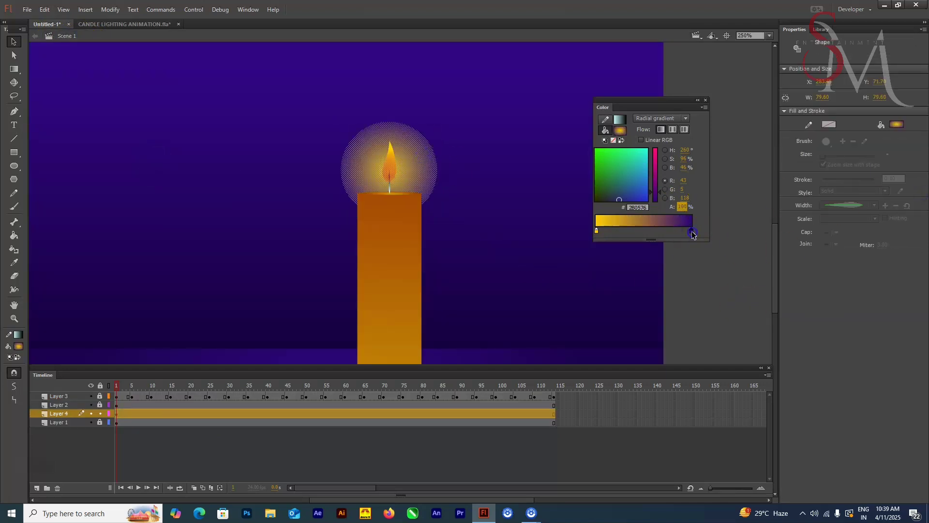
pyautogui.click(425, 166)
pyautogui.click(425, 166)
# Step: Shift the transparent violet stop of the glow gradient inward to tighten the glow around the flame
pyautogui.moveTo(693, 231); pyautogui.dragTo(668, 232)
pyautogui.click(424, 167)
pyautogui.click(424, 167)
pyautogui.hotkey('ctrl', 'z')
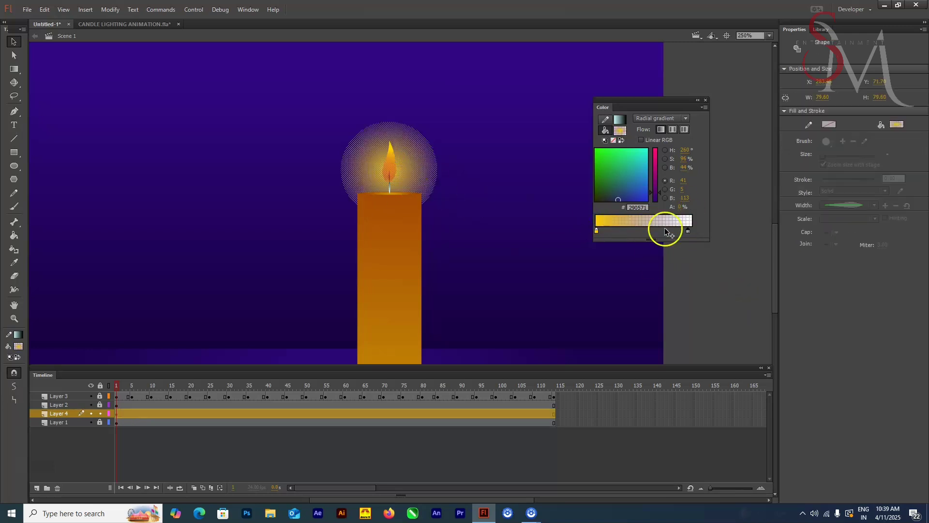
# Step: Convert the glow circle to a movie clip symbol and add a Blur filter of 31 px to it
pyautogui.press('F8')
pyautogui.click(529, 125)
pyautogui.click(426, 175)
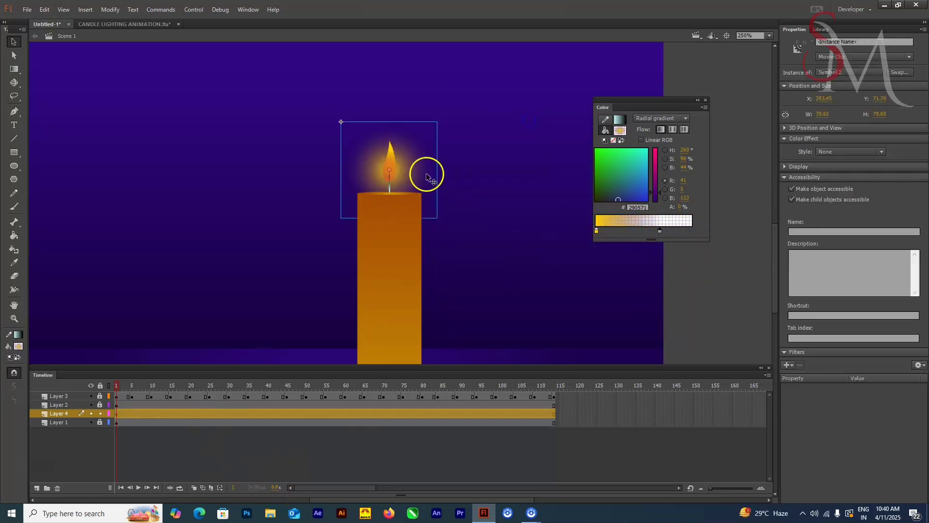
pyautogui.click(810, 400)
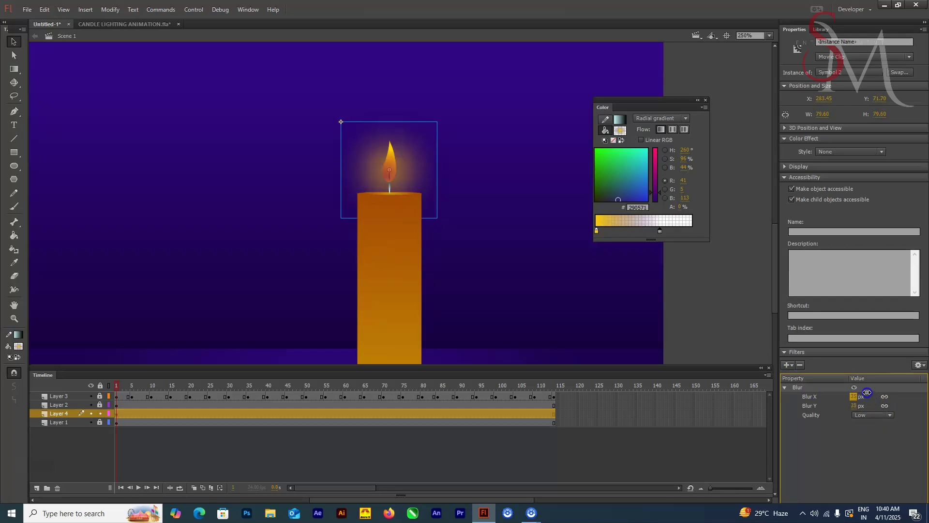
# Step: Insert a keyframe at frame 5 of Layer 4 and scale the glow up slightly around its centre
pyautogui.click(134, 416)
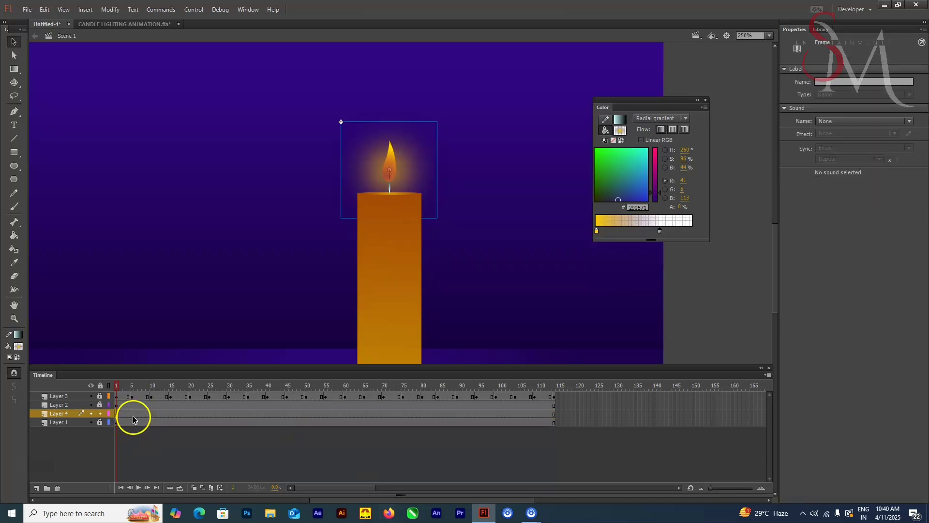
pyautogui.press('q')
pyautogui.click(434, 138)
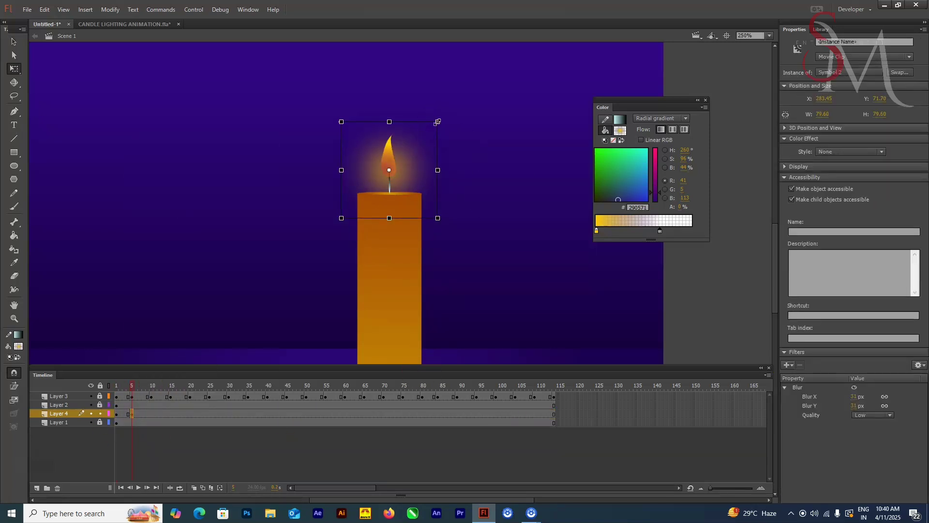
# Step: Copy Layer 4's frame 1 glow to frame 10 and its enlarged frame 5 glow to frame 15
pyautogui.rightClick(149, 413)
pyautogui.click(187, 211)
pyautogui.rightClick(116, 414)
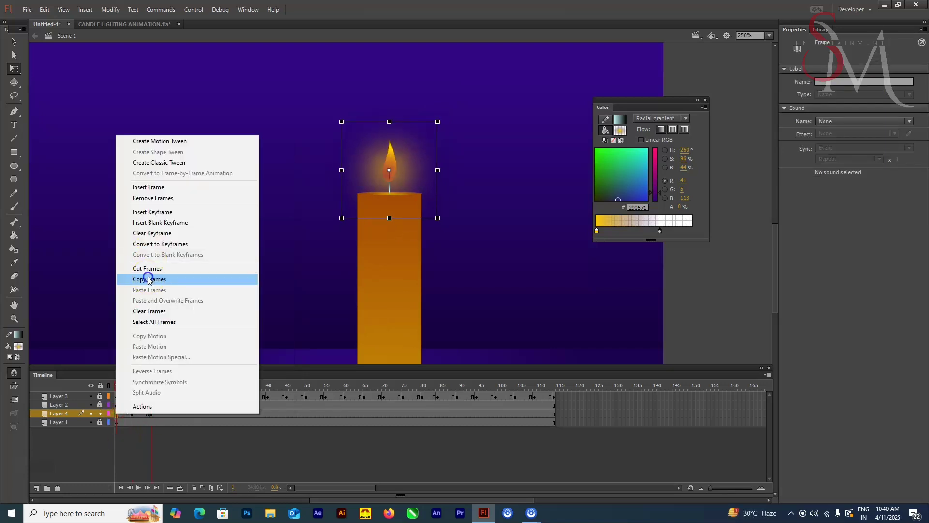
pyautogui.rightClick(149, 414)
pyautogui.click(200, 279)
pyautogui.rightClick(171, 414)
pyautogui.click(203, 211)
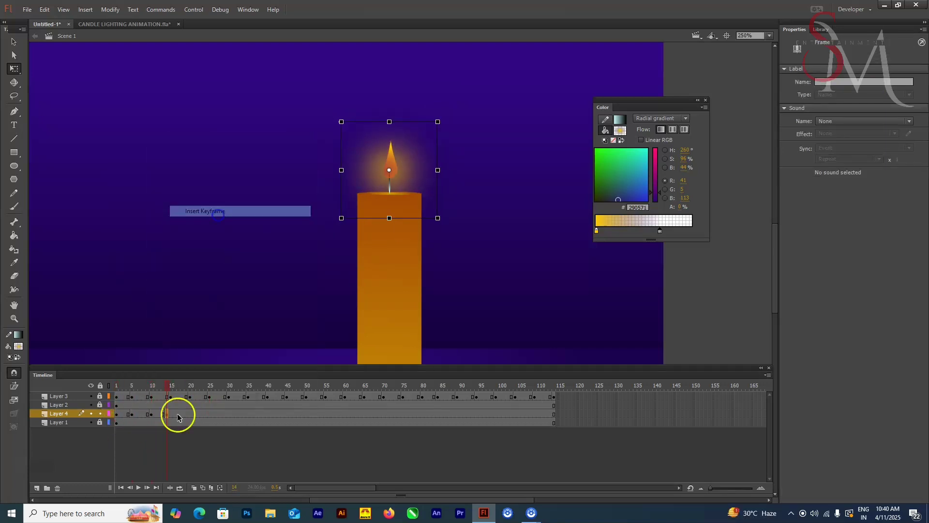
pyautogui.rightClick(126, 416)
pyautogui.click(245, 233)
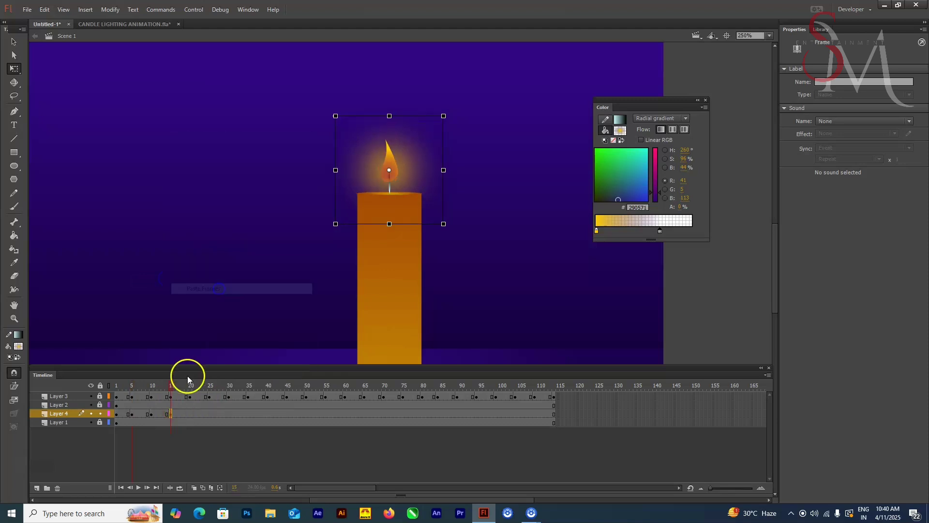
# Step: Duplicate the alternating small and large glow keyframes along Layer 4 up to frame 115
pyautogui.click(185, 390)
pyautogui.moveTo(123, 414); pyautogui.dragTo(294, 416)
pyautogui.click(195, 415)
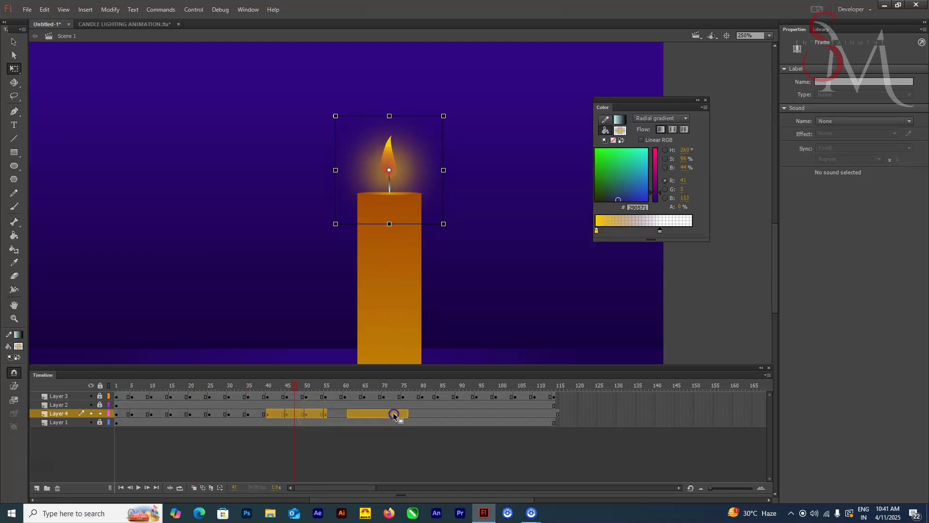
pyautogui.moveTo(393, 413); pyautogui.dragTo(508, 415)
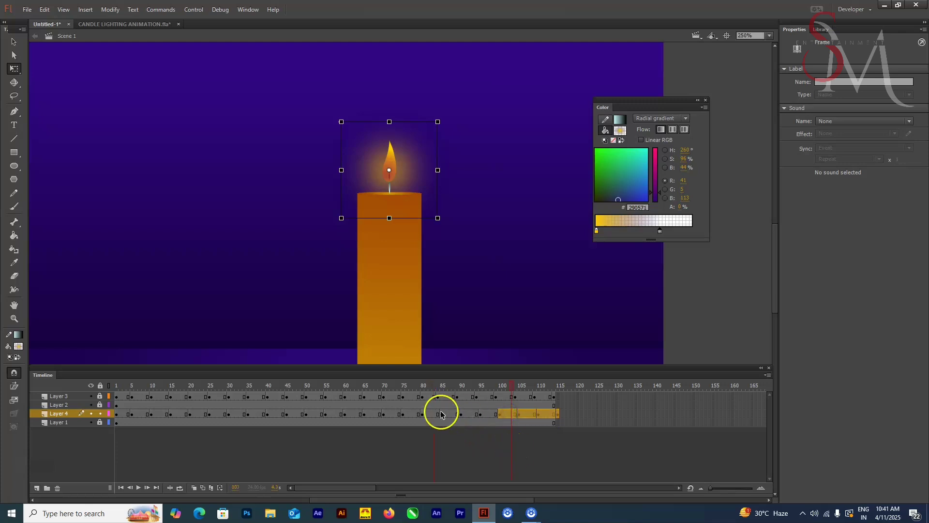
# Step: Extend Layers 3, 2 and 1 to frame 115 and play the candle animation on the stage
pyautogui.click(434, 396)
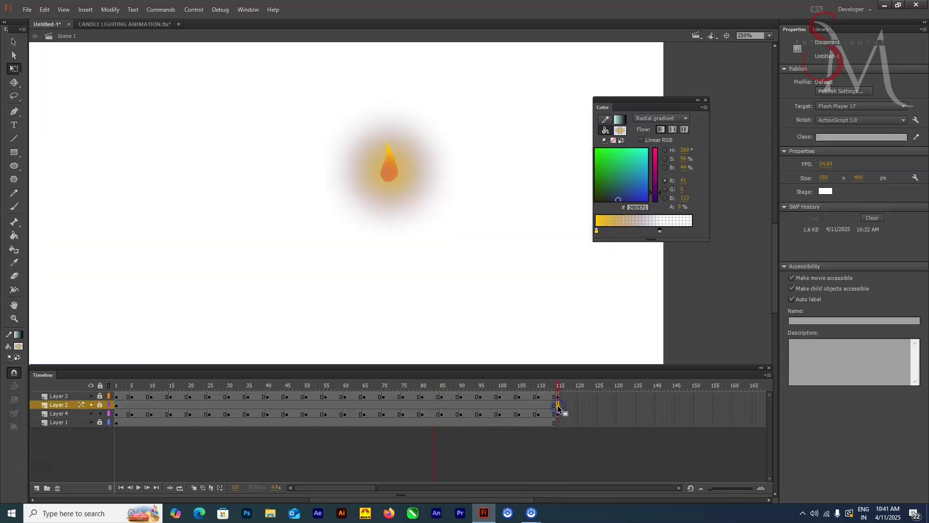
pyautogui.hotkey('ctrl', '-')
pyautogui.press('Return')
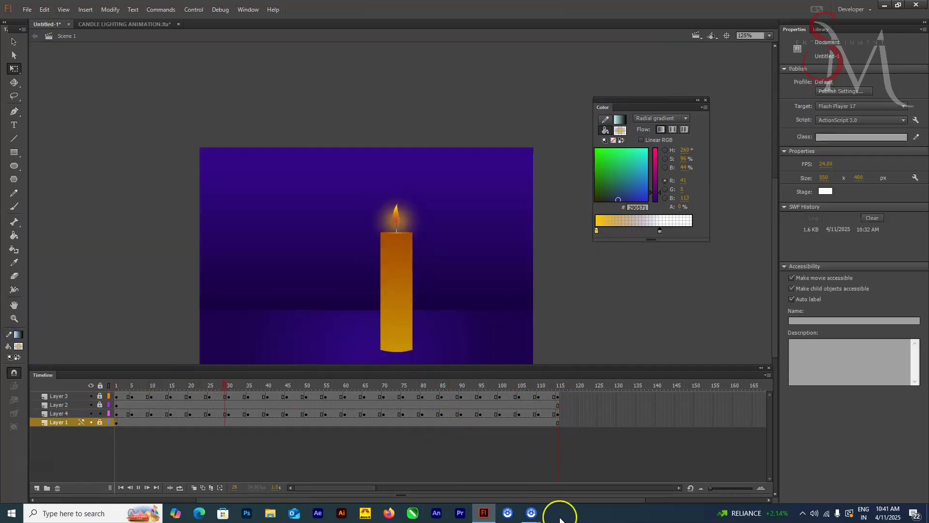